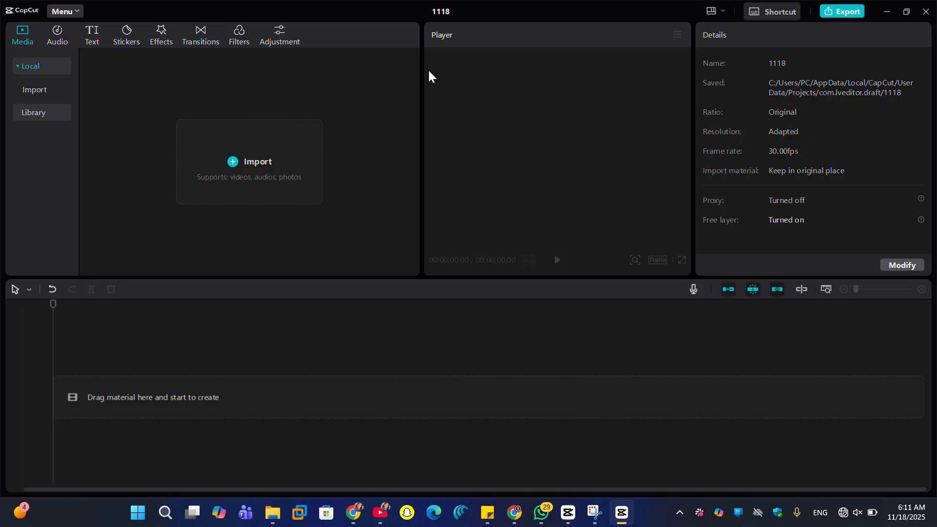
Review the project's main menu commands, including the Edit, Layout, More and Help options.
{"action": "left_click", "coordinate": [449, 9]}
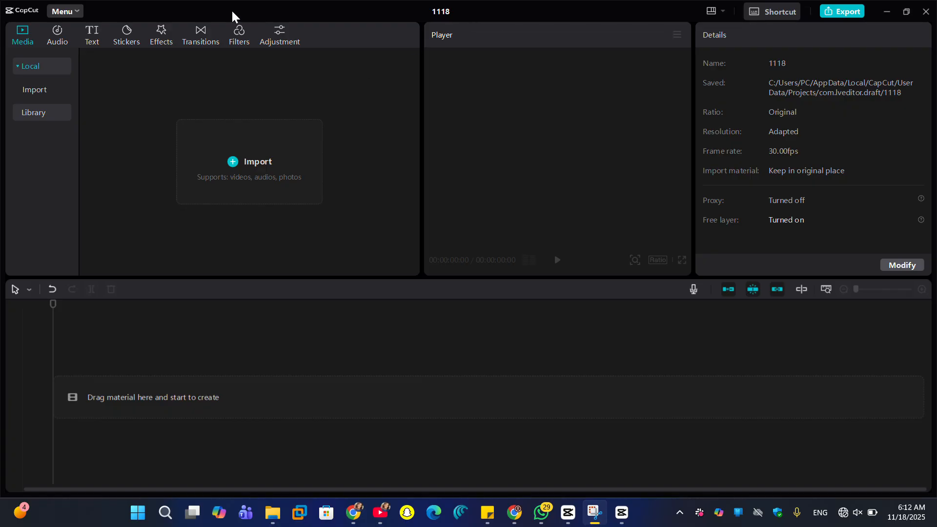
{"action": "left_click", "coordinate": [77, 11]}
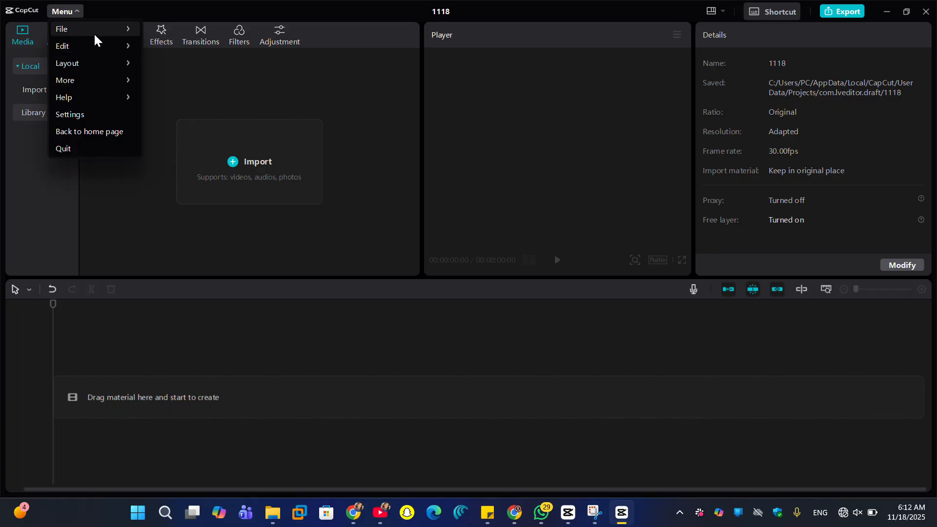
{"action": "mouse_move", "coordinate": [127, 32]}
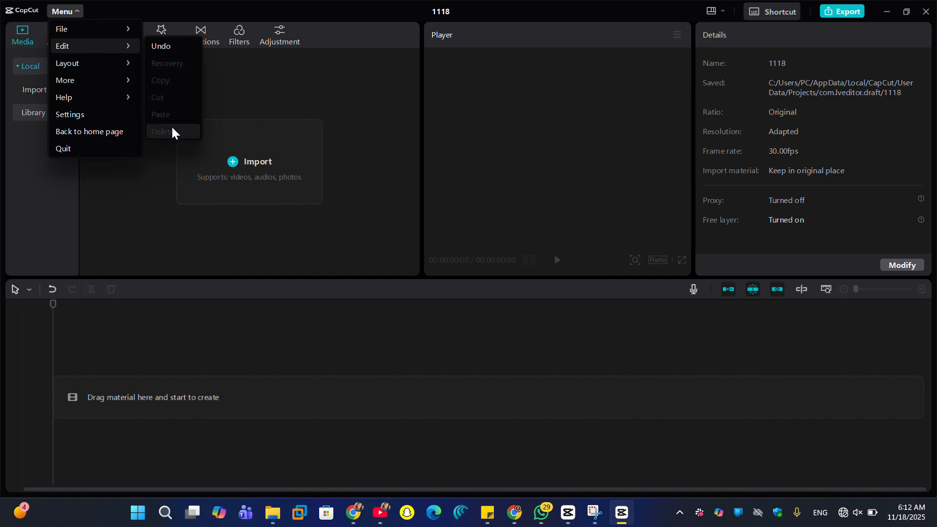
{"action": "mouse_move", "coordinate": [98, 62]}
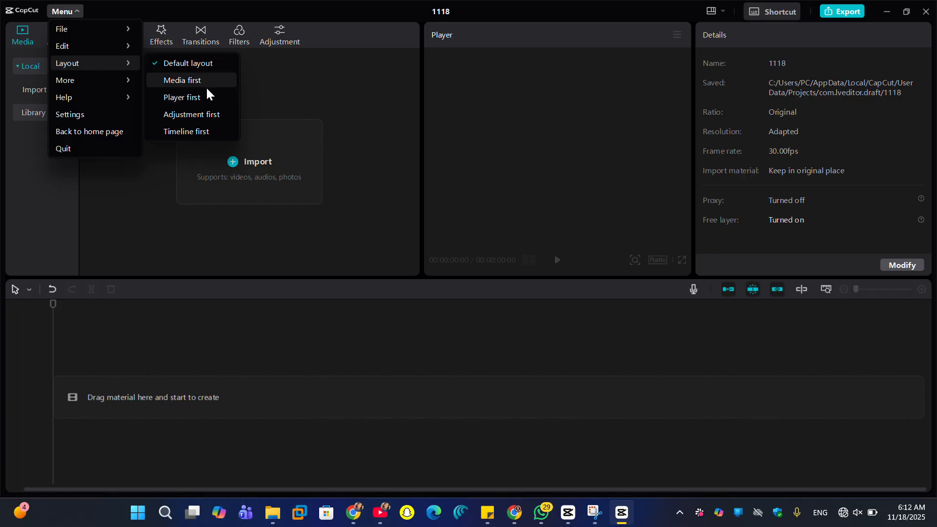
{"action": "mouse_move", "coordinate": [131, 76]}
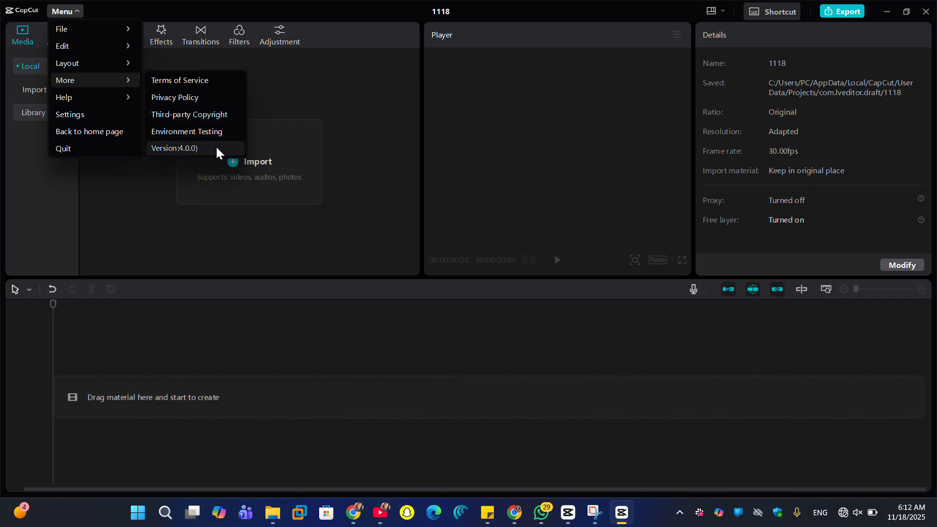
{"action": "mouse_move", "coordinate": [123, 97]}
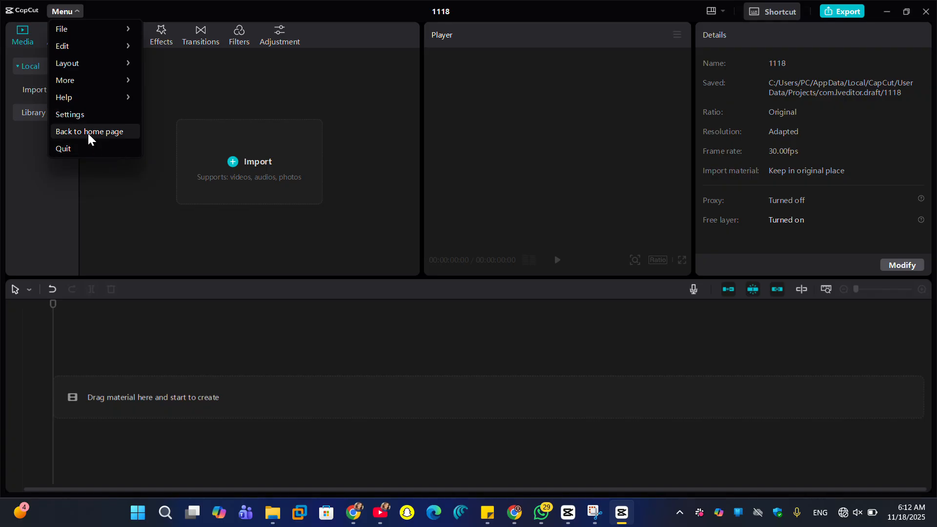
{"action": "left_click", "coordinate": [220, 76]}
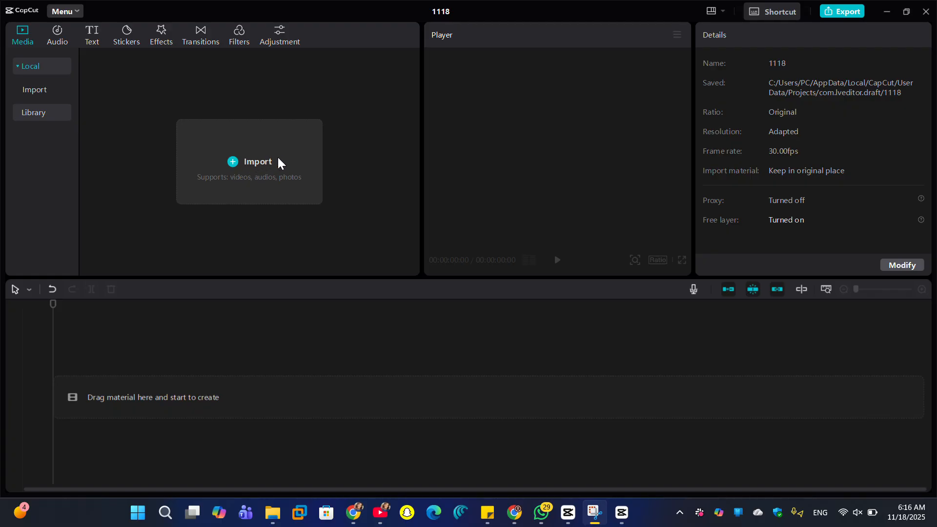
Browse the Hot Bgm tracks in the music library.
{"action": "left_click", "coordinate": [53, 35]}
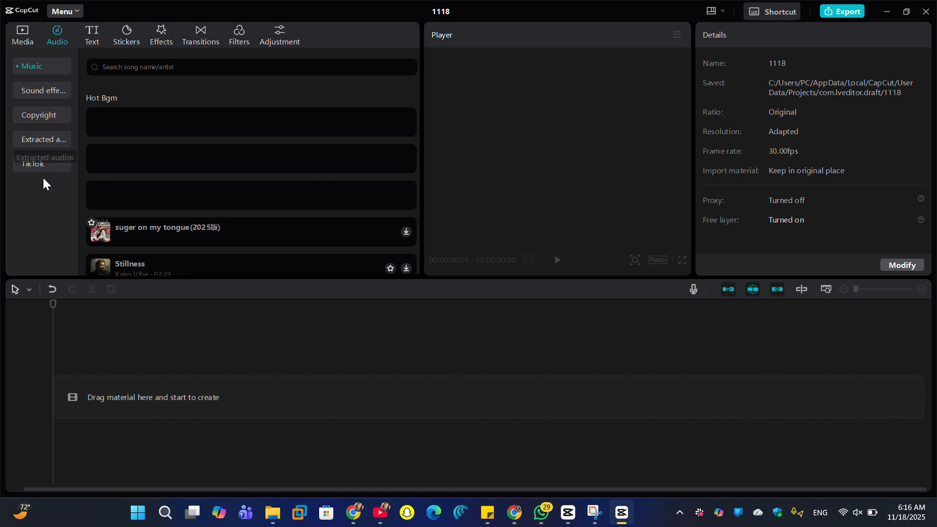
{"action": "scroll", "coordinate": [161, 95], "scroll_direction": "down", "scroll_amount": 3}
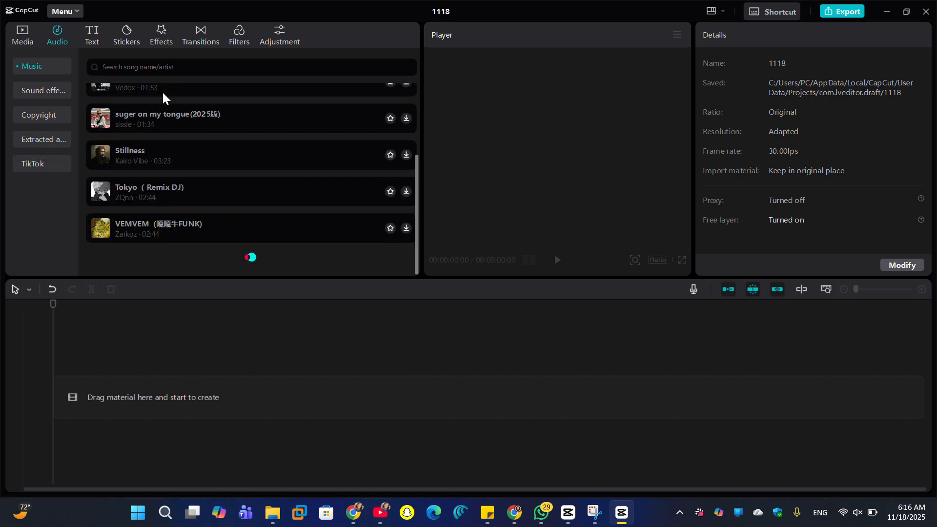
{"action": "scroll", "coordinate": [188, 147], "scroll_direction": "up", "scroll_amount": 3}
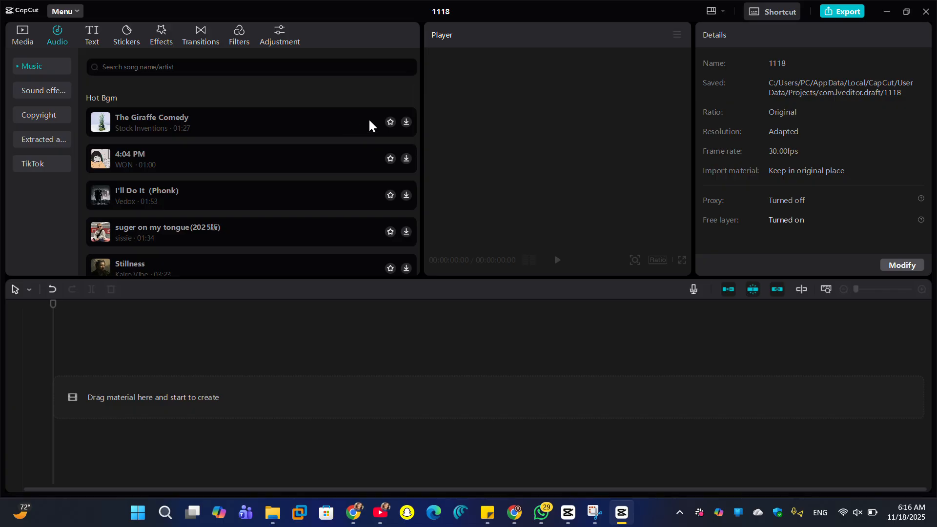
{"action": "scroll", "coordinate": [230, 184], "scroll_direction": "down", "scroll_amount": 5}
Look through the text options, the trending stickers and the video effects collection.
{"action": "left_click", "coordinate": [100, 42]}
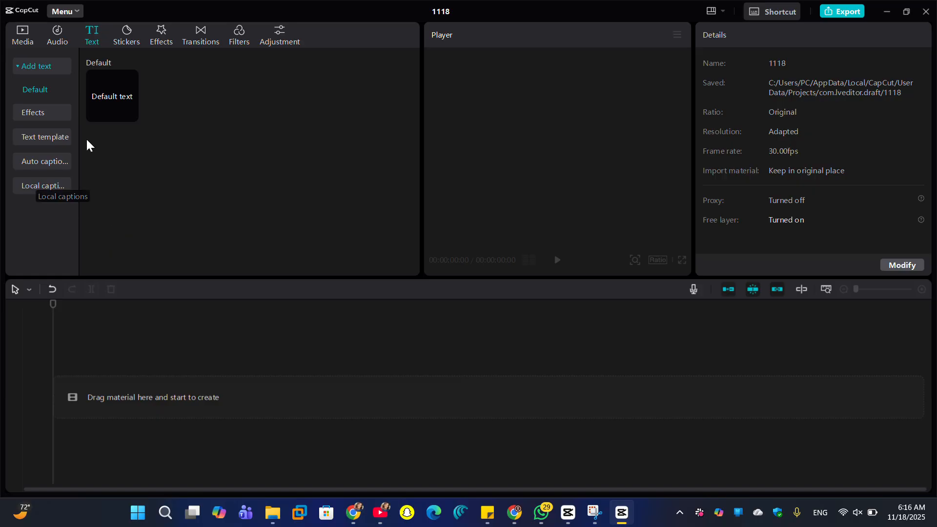
{"action": "left_click", "coordinate": [126, 35]}
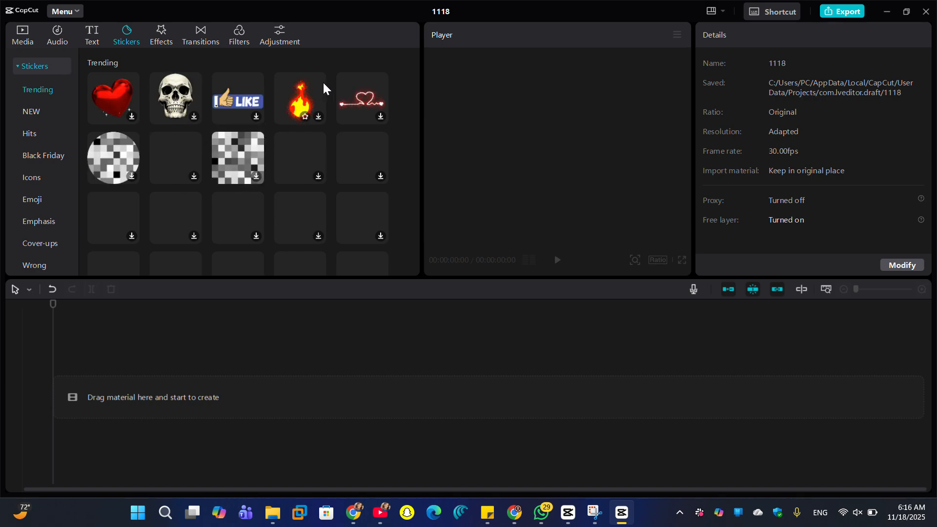
{"action": "scroll", "coordinate": [207, 170], "scroll_direction": "down", "scroll_amount": 2}
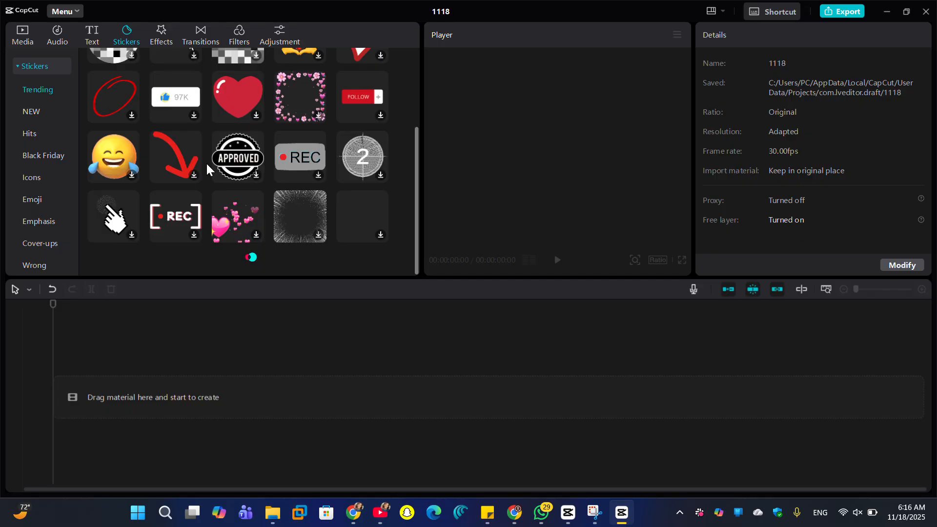
{"action": "left_click", "coordinate": [159, 41]}
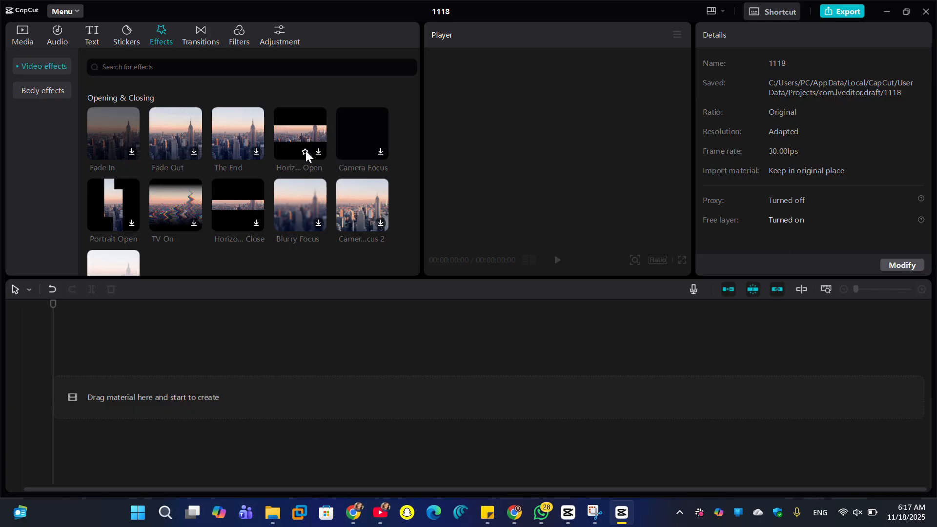
{"action": "scroll", "coordinate": [189, 149], "scroll_direction": "down", "scroll_amount": 2}
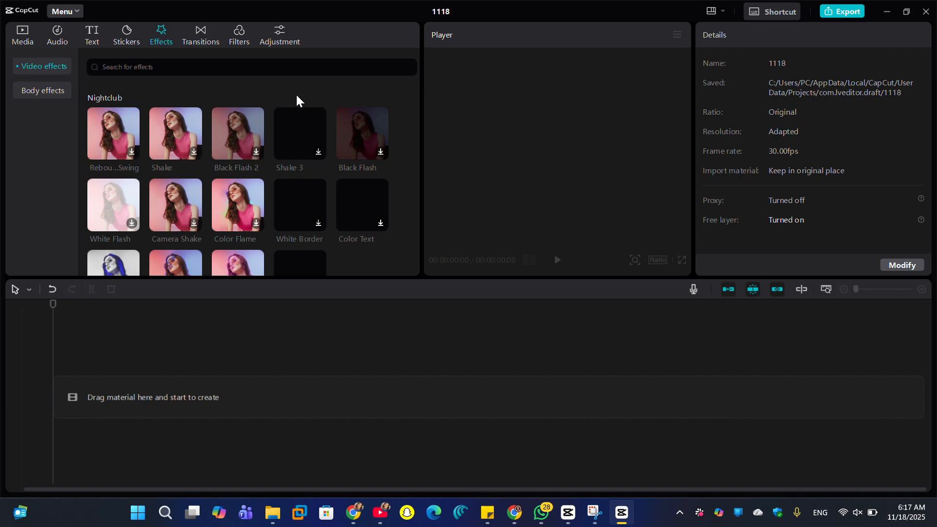
Browse the transitions library through the Overlay, Light Effects, Camera, Blur, Basic and Mask categories.
{"action": "left_click", "coordinate": [201, 34]}
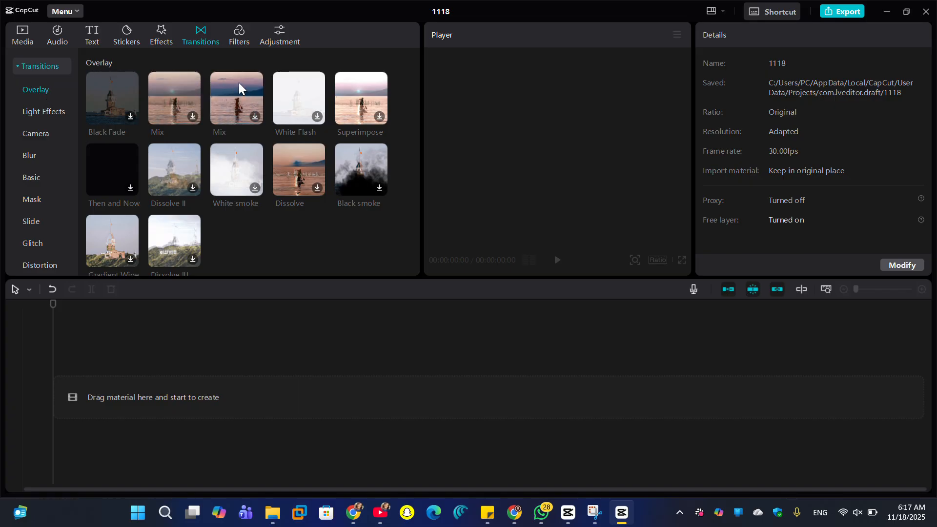
{"action": "left_click", "coordinate": [43, 111]}
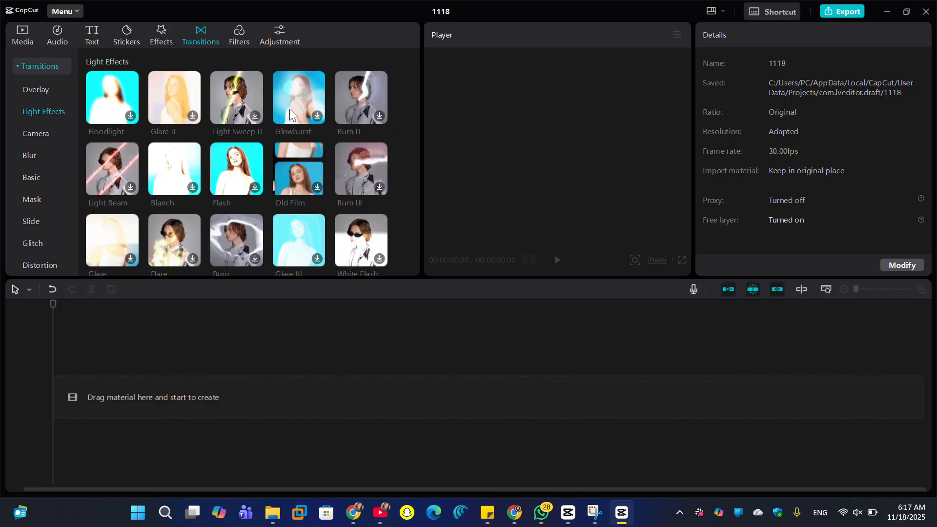
{"action": "left_click", "coordinate": [25, 135]}
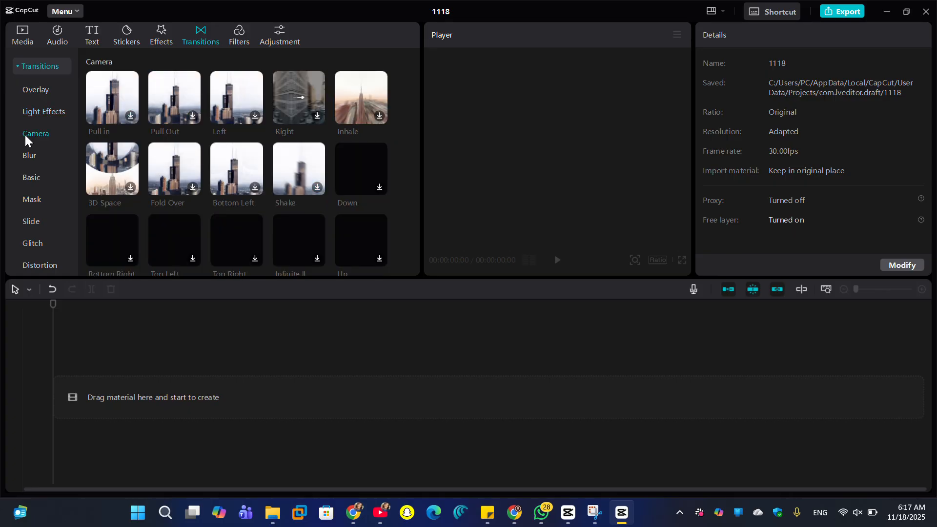
{"action": "left_click", "coordinate": [36, 156]}
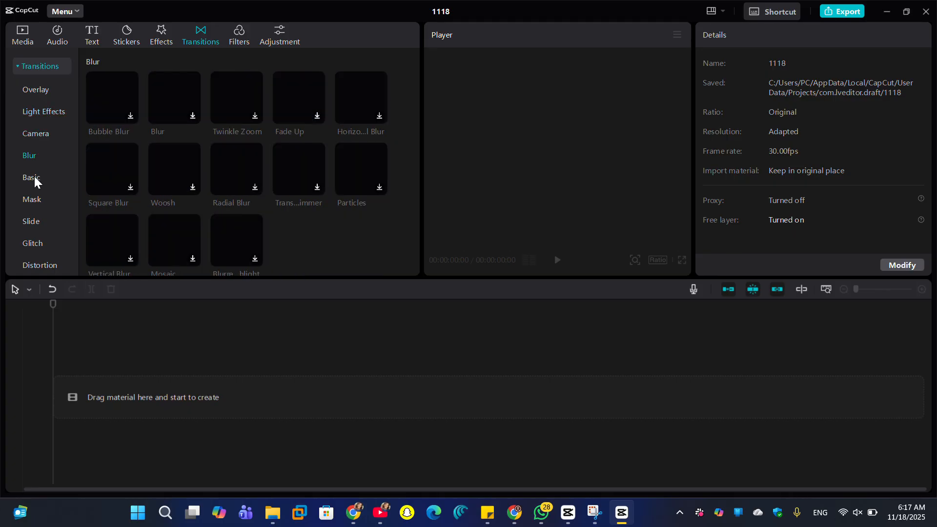
{"action": "left_click", "coordinate": [34, 177]}
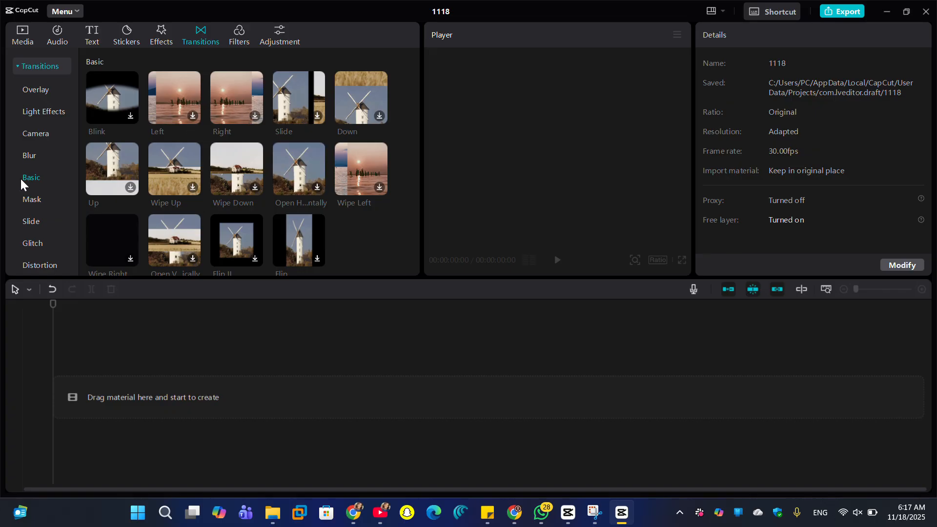
{"action": "left_click", "coordinate": [41, 198]}
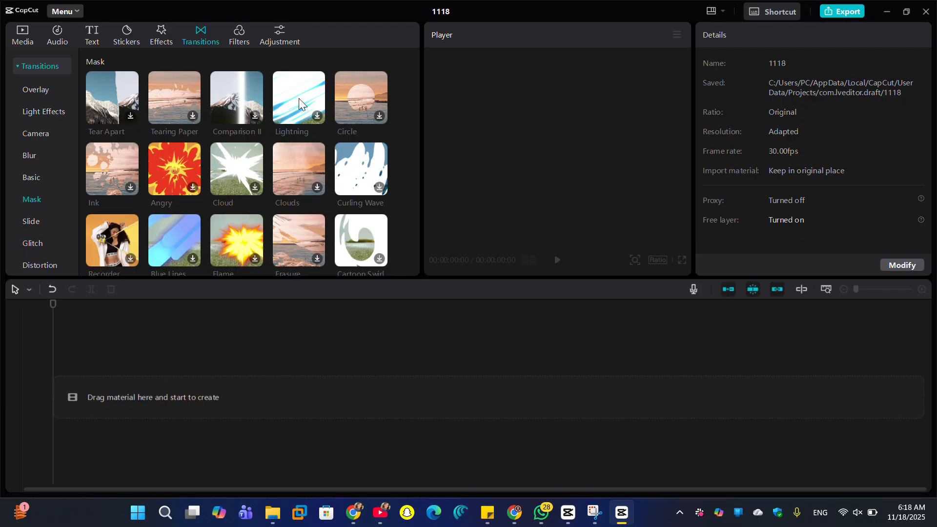
View the Life filters and the custom adjustment options, and return to the local media library.
{"action": "left_click", "coordinate": [235, 31]}
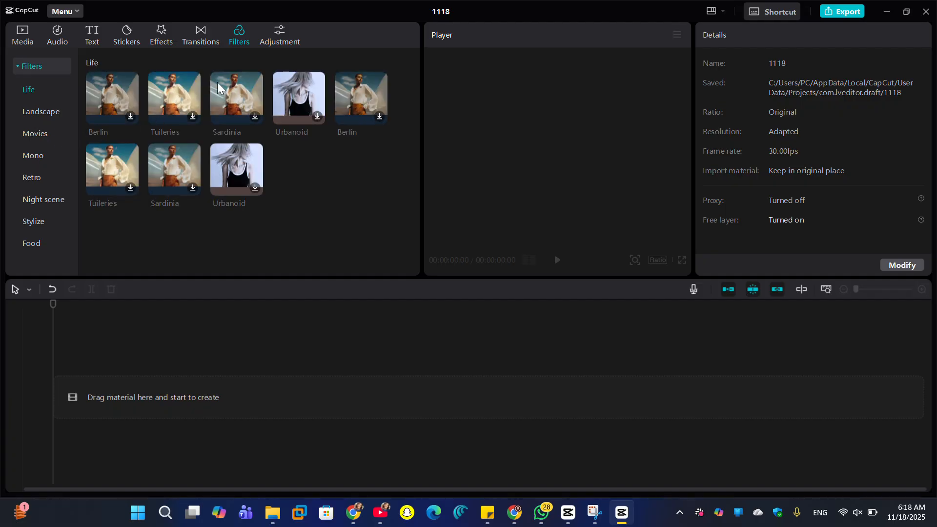
{"action": "left_click", "coordinate": [279, 39]}
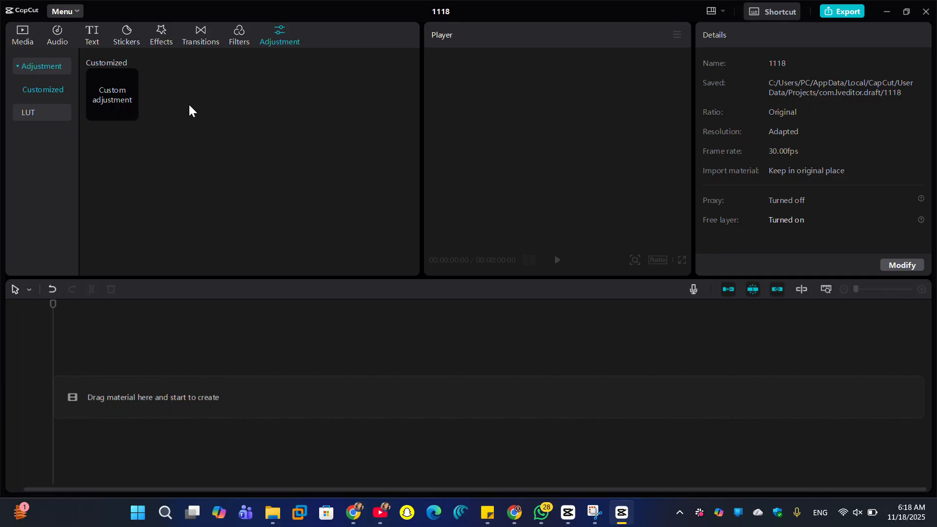
{"action": "left_click", "coordinate": [22, 33]}
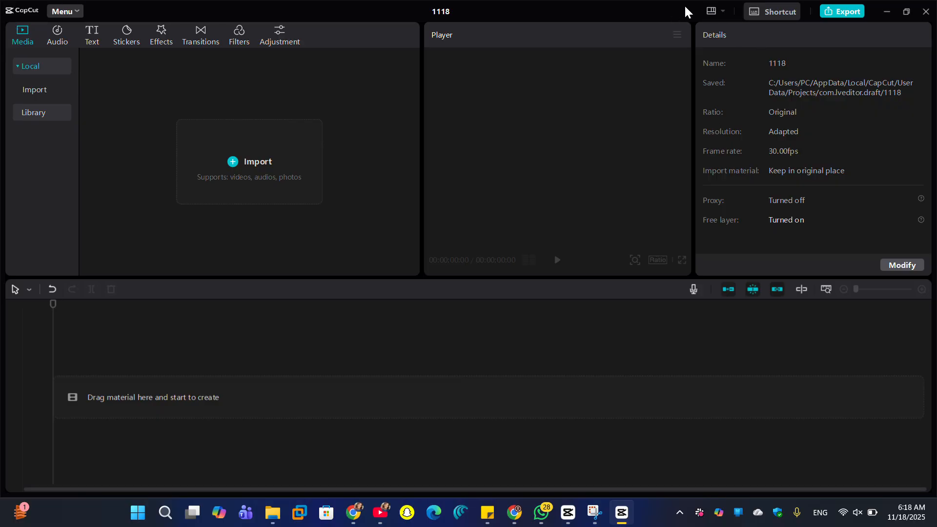
Try to export the project with an empty timeline.
{"action": "left_click", "coordinate": [836, 17]}
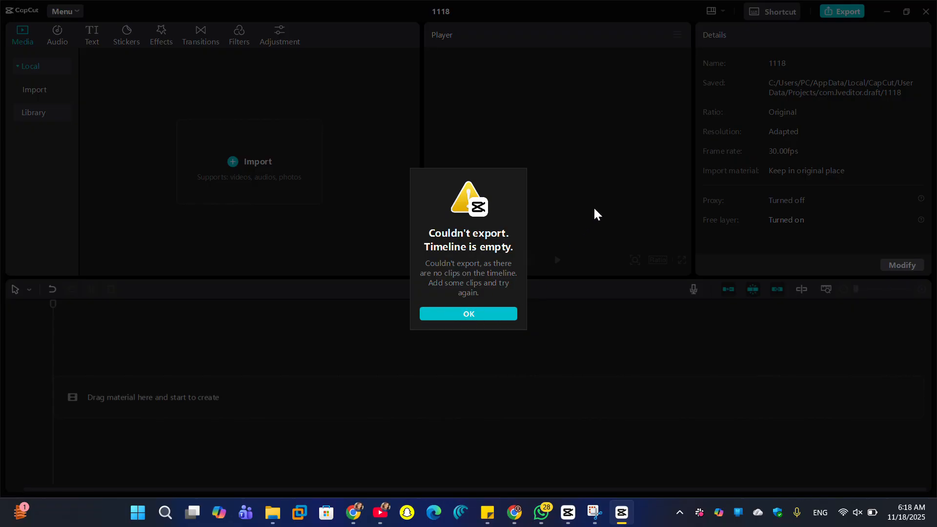
{"action": "left_click", "coordinate": [442, 314]}
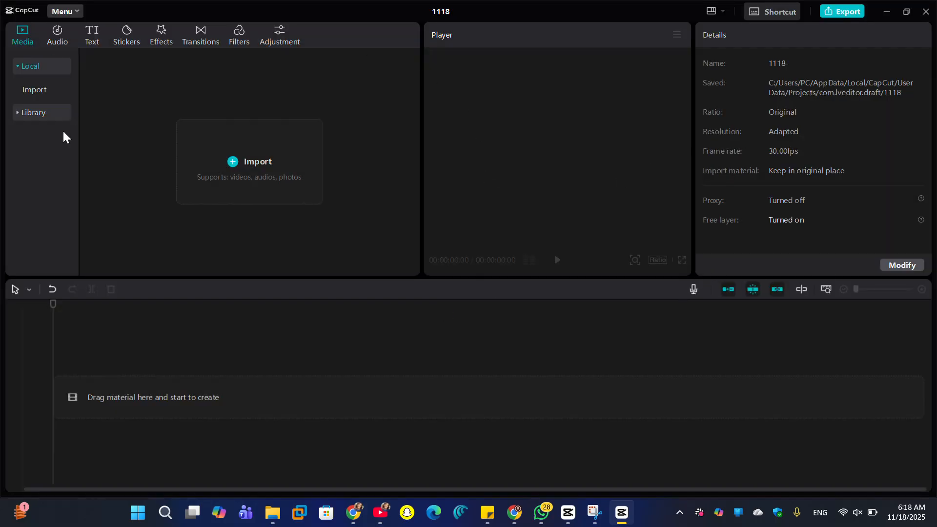
Start importing local media and select the YouTube_Thumbnail_Generation_Request video in the Downloads folder.
{"action": "left_click", "coordinate": [230, 164]}
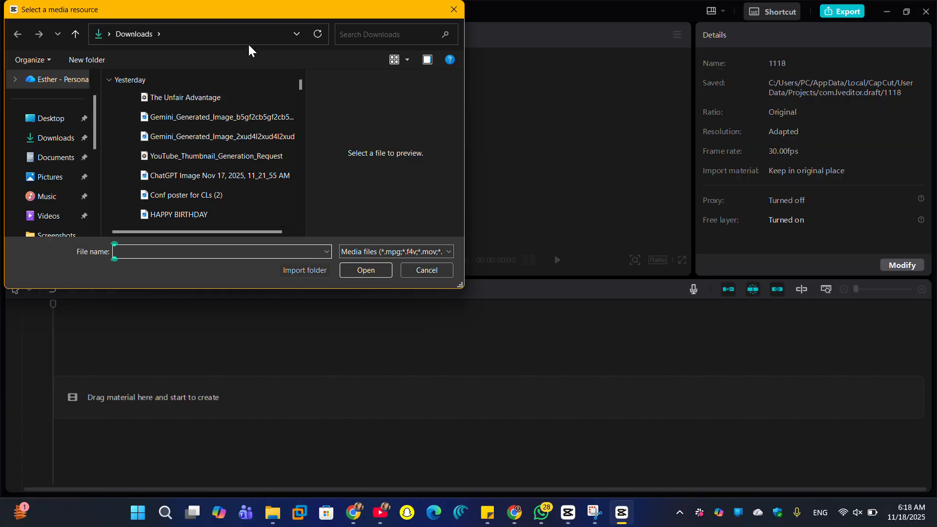
{"action": "left_click_drag", "start_coordinate": [264, 10], "coordinate": [277, 26]}
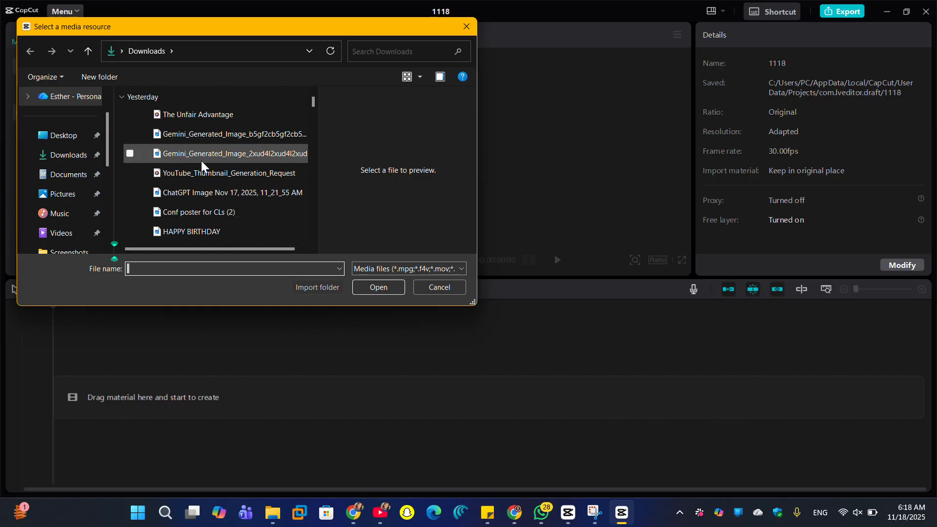
{"action": "left_click", "coordinate": [195, 175]}
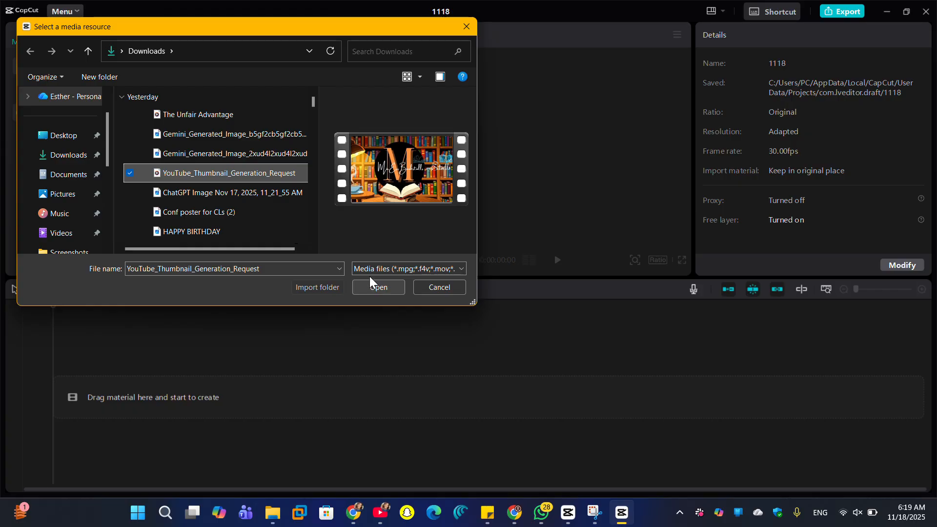
Look through the Downloads folder for a clip, previewing the MIRESSBOOKSTALLS and MIRESSBOOKSTALLS (1) videos.
{"action": "scroll", "coordinate": [198, 188], "scroll_direction": "down", "scroll_amount": 2}
{"action": "scroll", "coordinate": [201, 174], "scroll_direction": "up", "scroll_amount": 2}
{"action": "scroll", "coordinate": [203, 197], "scroll_direction": "down", "scroll_amount": 5}
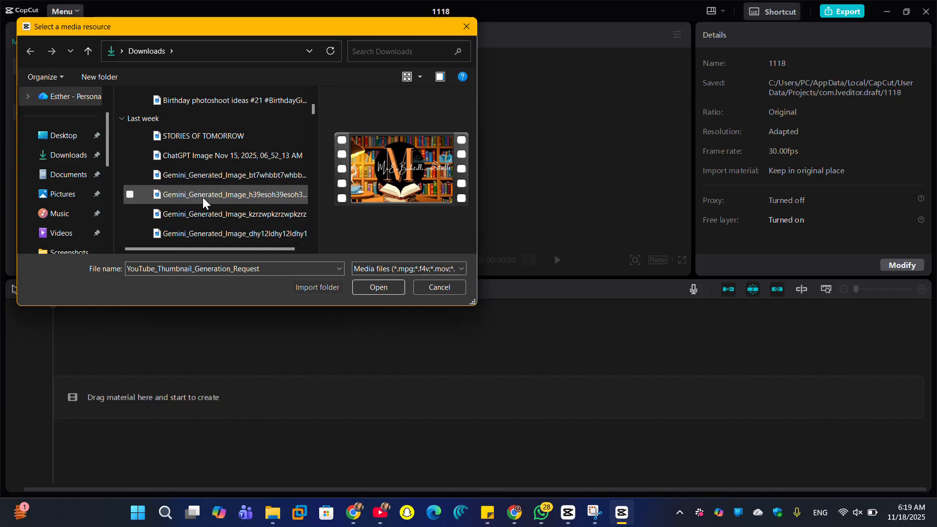
{"action": "scroll", "coordinate": [204, 198], "scroll_direction": "down", "scroll_amount": 2}
{"action": "scroll", "coordinate": [204, 195], "scroll_direction": "down", "scroll_amount": 5}
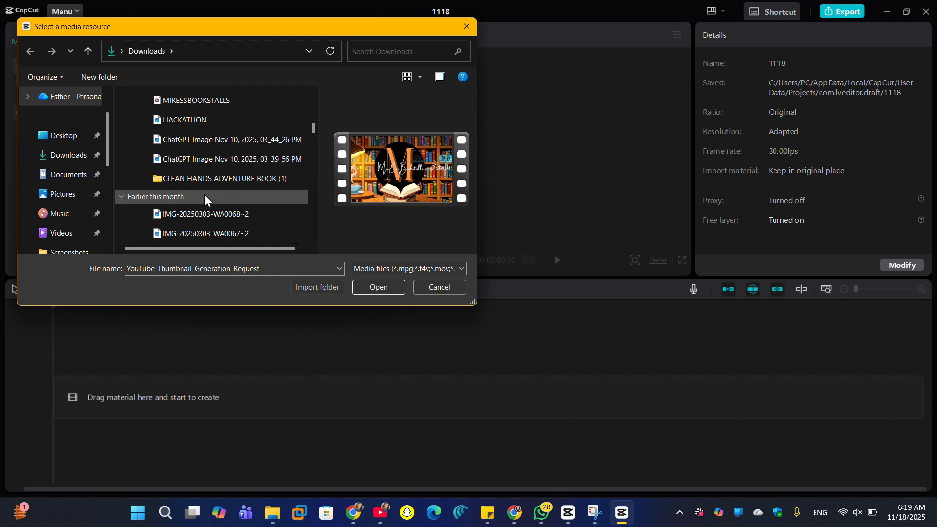
{"action": "scroll", "coordinate": [204, 194], "scroll_direction": "up", "scroll_amount": 3}
{"action": "scroll", "coordinate": [204, 194], "scroll_direction": "up", "scroll_amount": 5}
{"action": "scroll", "coordinate": [204, 194], "scroll_direction": "down", "scroll_amount": 2}
{"action": "left_click", "coordinate": [219, 104]}
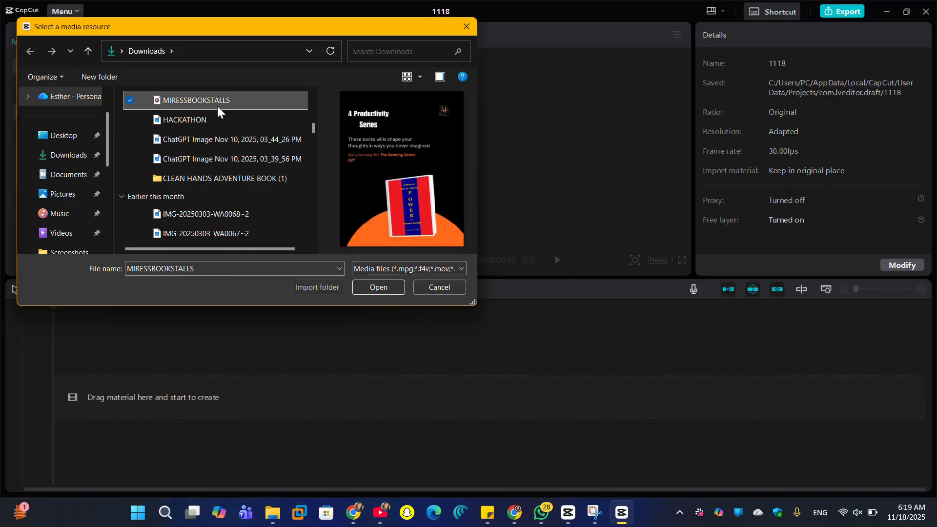
{"action": "scroll", "coordinate": [218, 106], "scroll_direction": "up", "scroll_amount": 2}
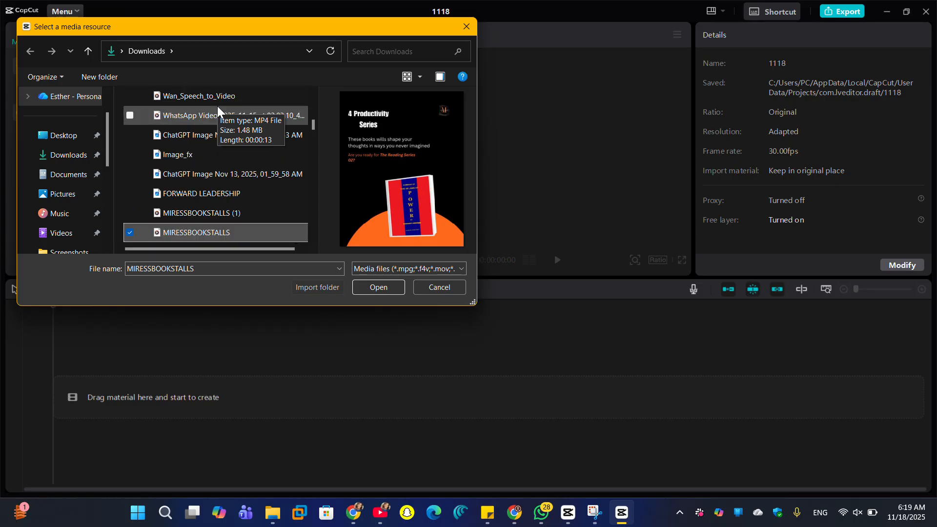
{"action": "left_click", "coordinate": [215, 218]}
{"action": "left_click", "coordinate": [218, 232]}
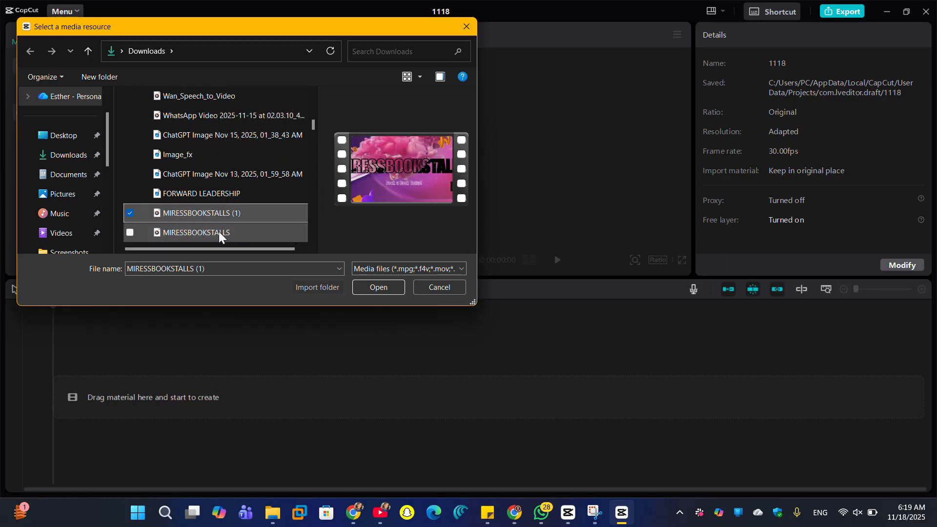
{"action": "left_click", "coordinate": [68, 239]}
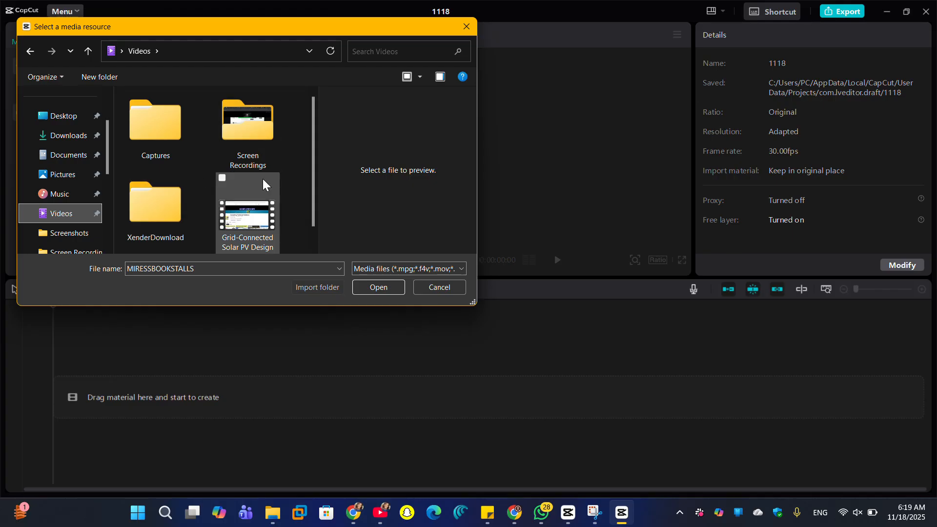
{"action": "double_click", "coordinate": [252, 119]}
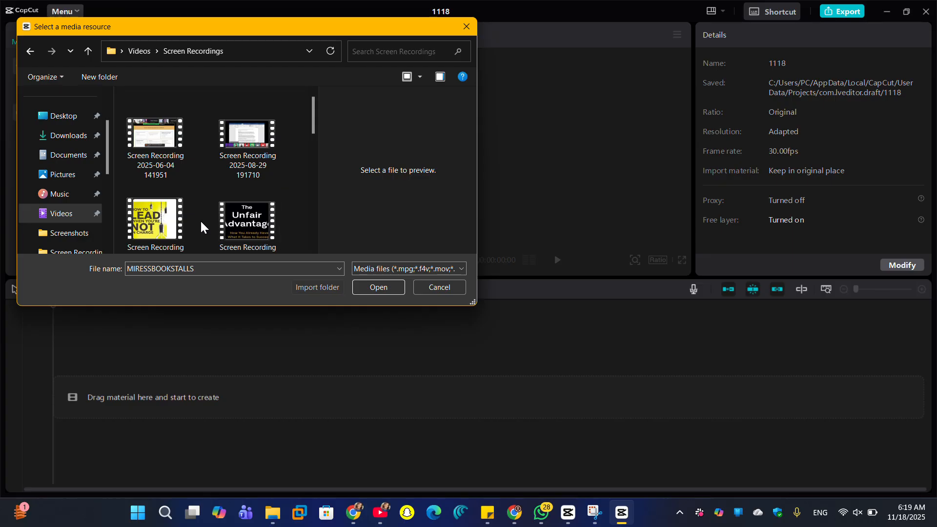
{"action": "scroll", "coordinate": [200, 219], "scroll_direction": "down", "scroll_amount": 4}
{"action": "scroll", "coordinate": [224, 203], "scroll_direction": "down", "scroll_amount": 5}
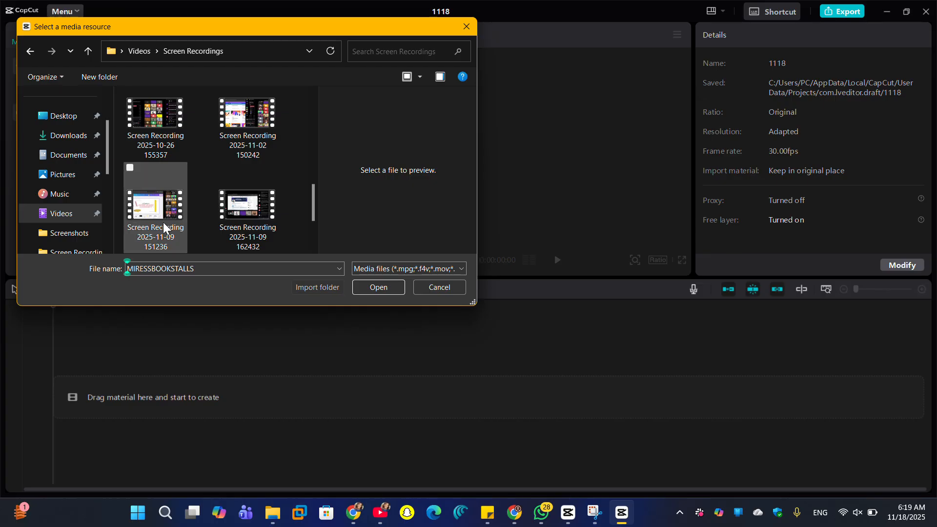
{"action": "scroll", "coordinate": [236, 159], "scroll_direction": "down", "scroll_amount": 2}
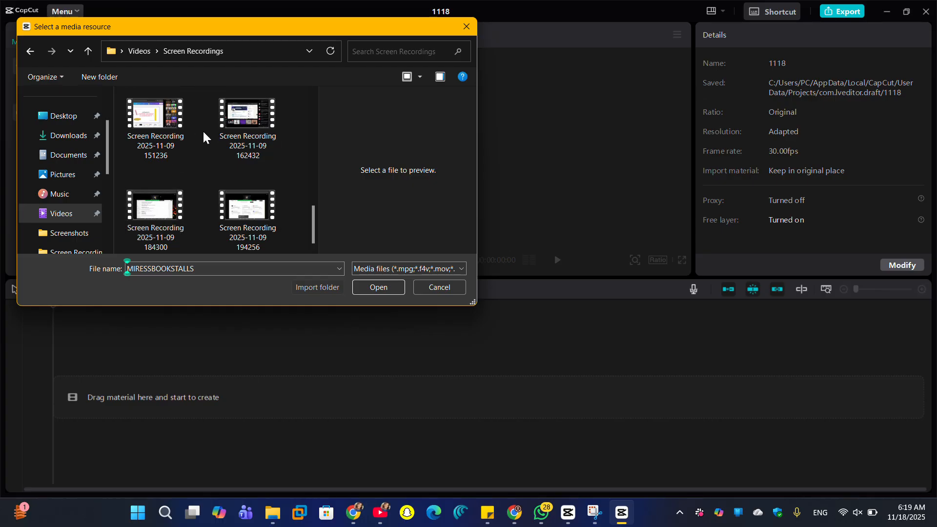
{"action": "scroll", "coordinate": [227, 126], "scroll_direction": "up", "scroll_amount": 1}
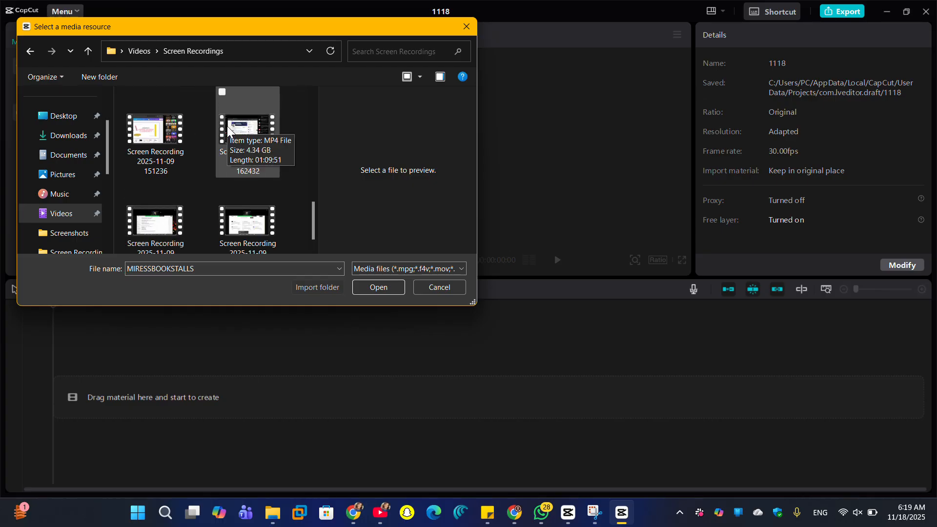
{"action": "left_click", "coordinate": [243, 129]}
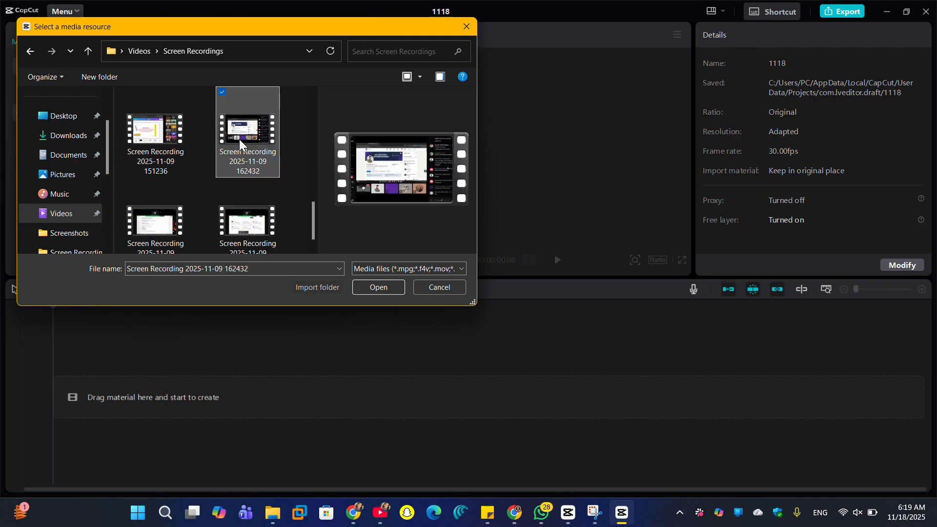
{"action": "left_click", "coordinate": [386, 286]}
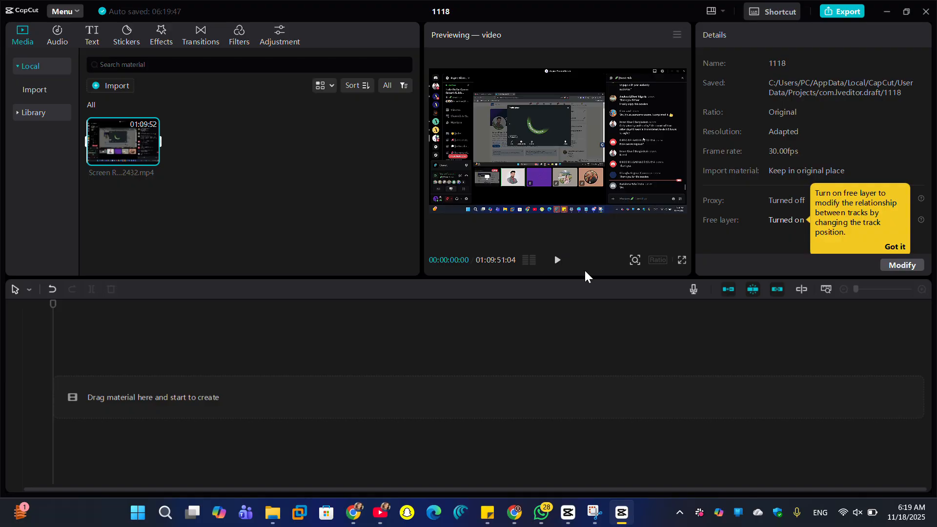
Play the imported clip in the preview, unmute the computer's sound and set its volume to about two thirds.
{"action": "left_click", "coordinate": [558, 262]}
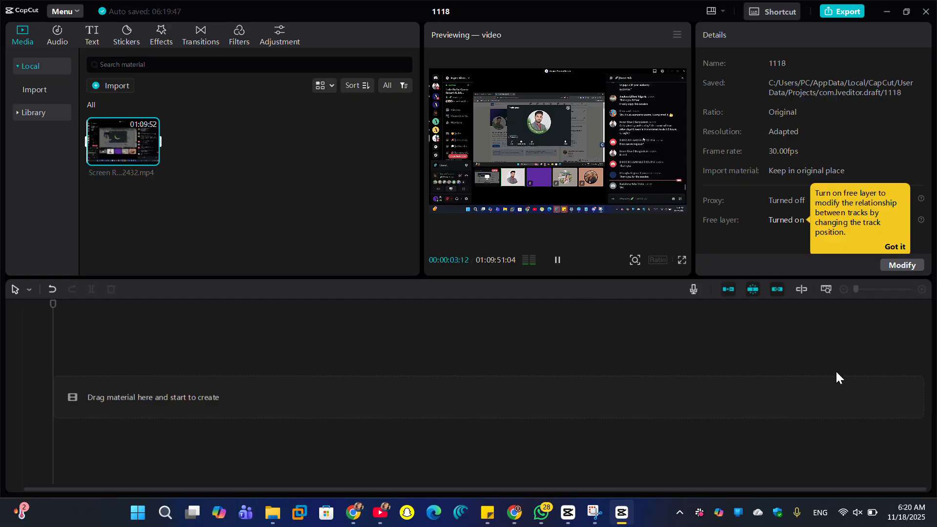
{"action": "left_click", "coordinate": [857, 504]}
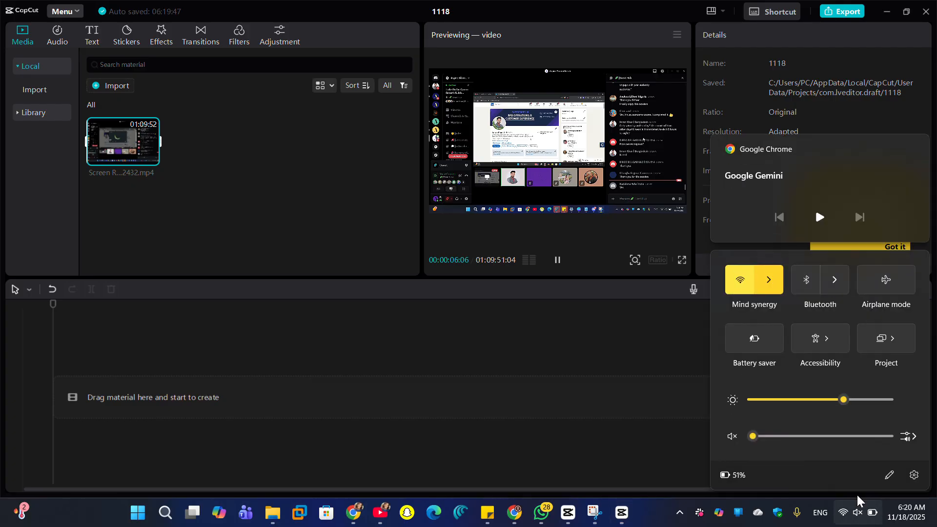
{"action": "left_click", "coordinate": [731, 438]}
{"action": "left_click", "coordinate": [823, 436]}
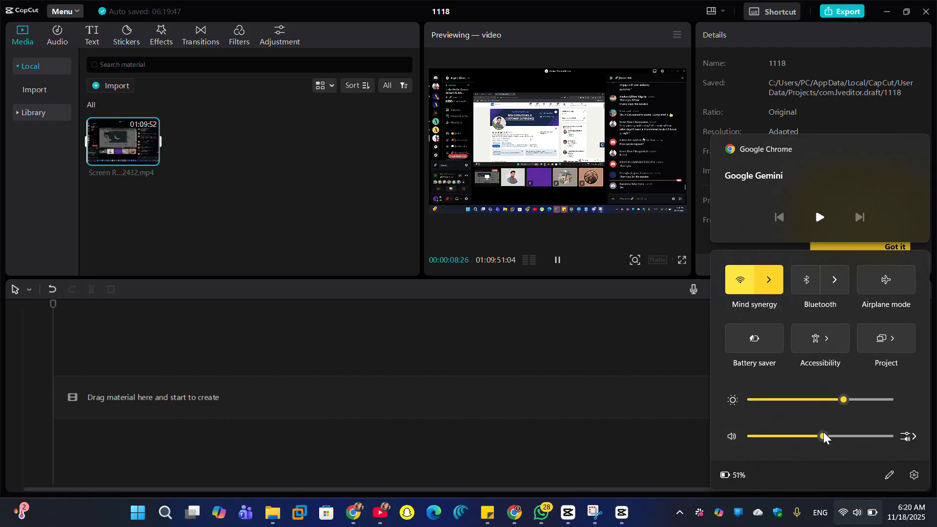
{"action": "left_click", "coordinate": [845, 436]}
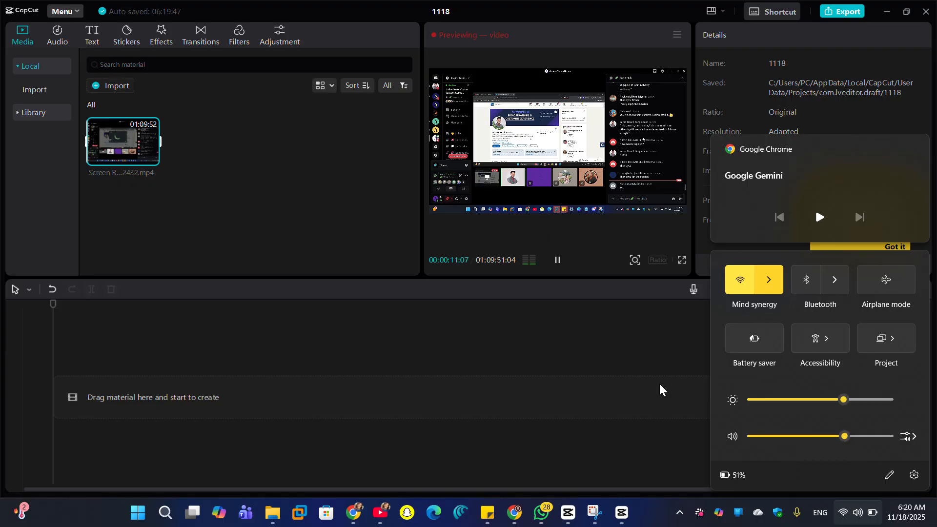
{"action": "left_click", "coordinate": [637, 320]}
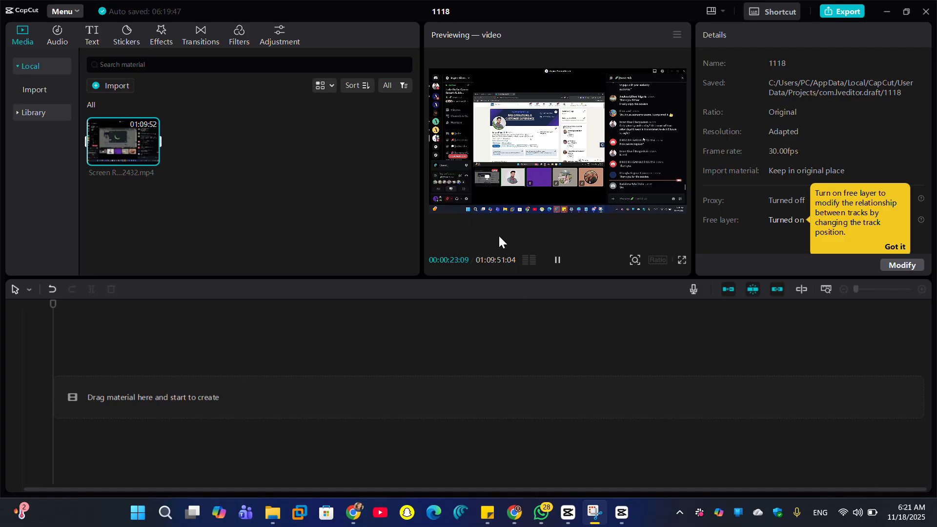
Raise the computer's volume almost to maximum while the clip plays.
{"action": "left_click", "coordinate": [866, 513]}
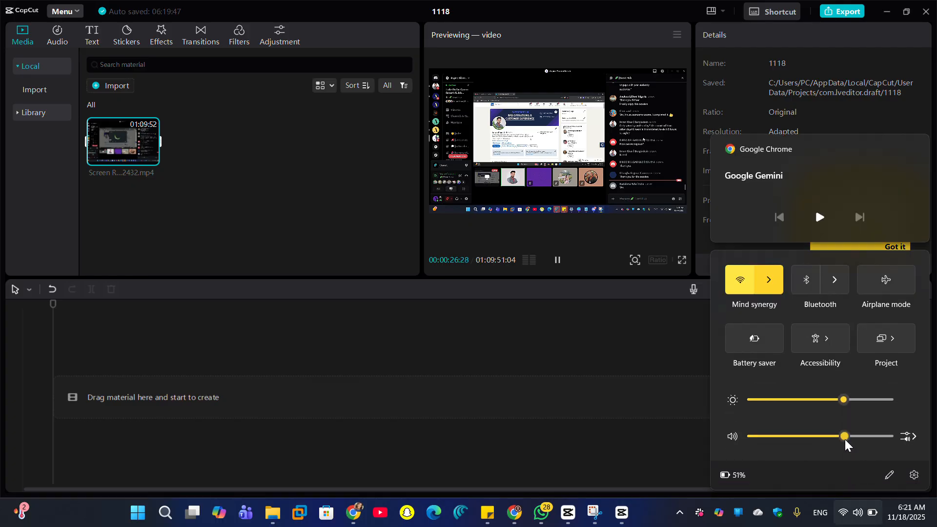
{"action": "left_click_drag", "start_coordinate": [845, 437], "coordinate": [898, 436]}
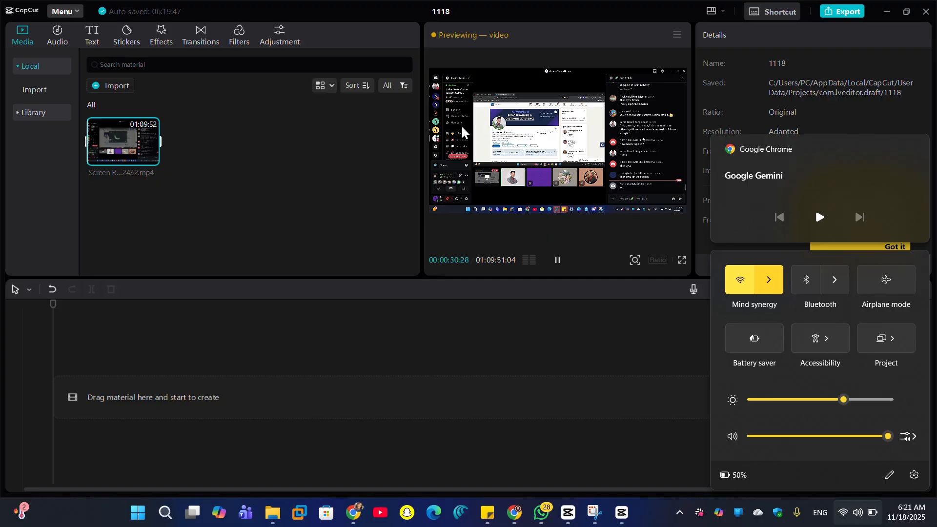
{"action": "left_click", "coordinate": [460, 63]}
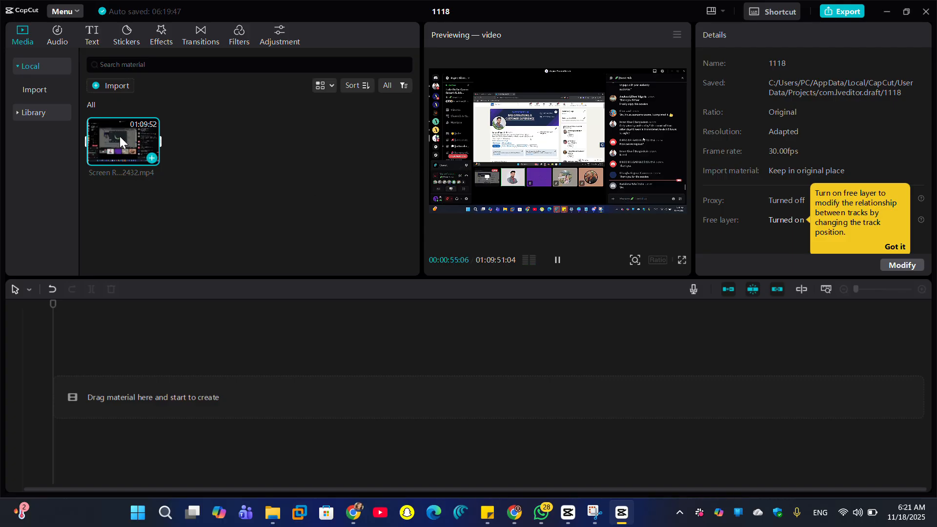
Add the imported screen recording to the timeline and trim its beginning so that about 14 minutes remain.
{"action": "left_click", "coordinate": [151, 157]}
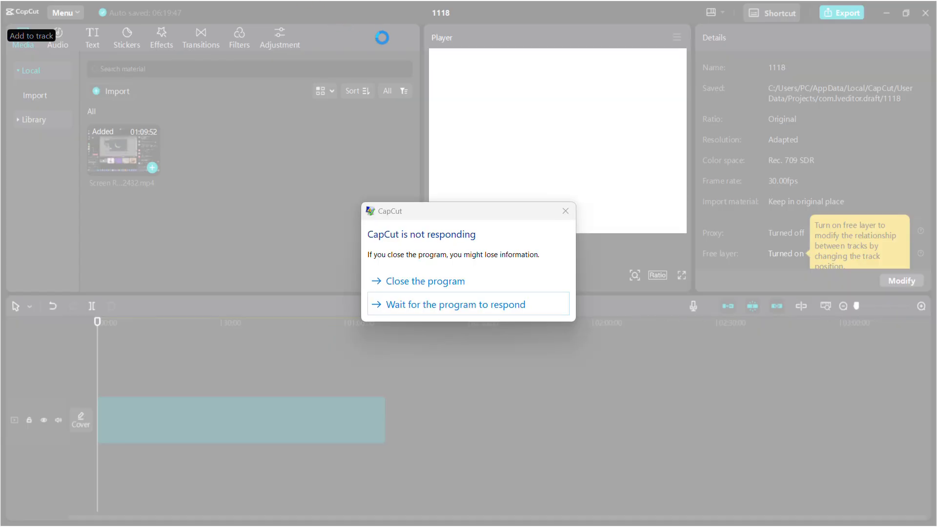
{"action": "left_click", "coordinate": [477, 309]}
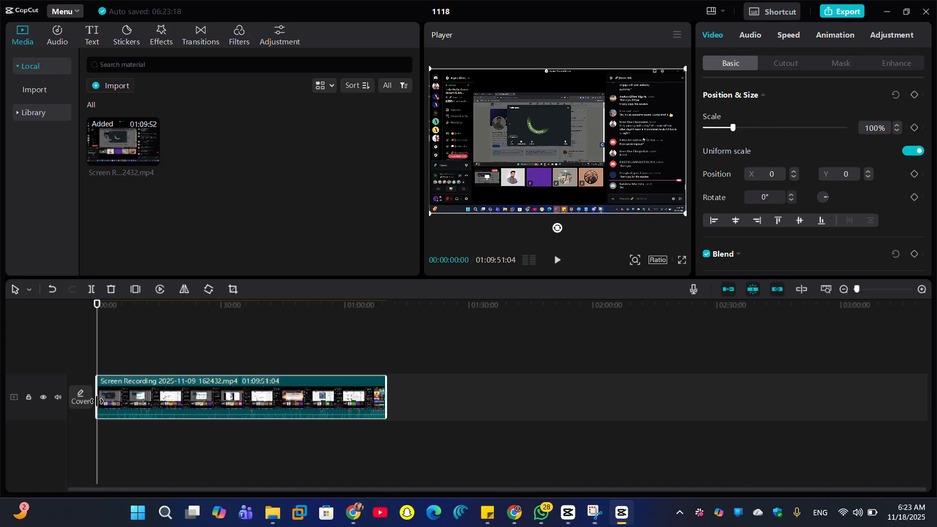
{"action": "left_click_drag", "start_coordinate": [97, 401], "coordinate": [330, 391]}
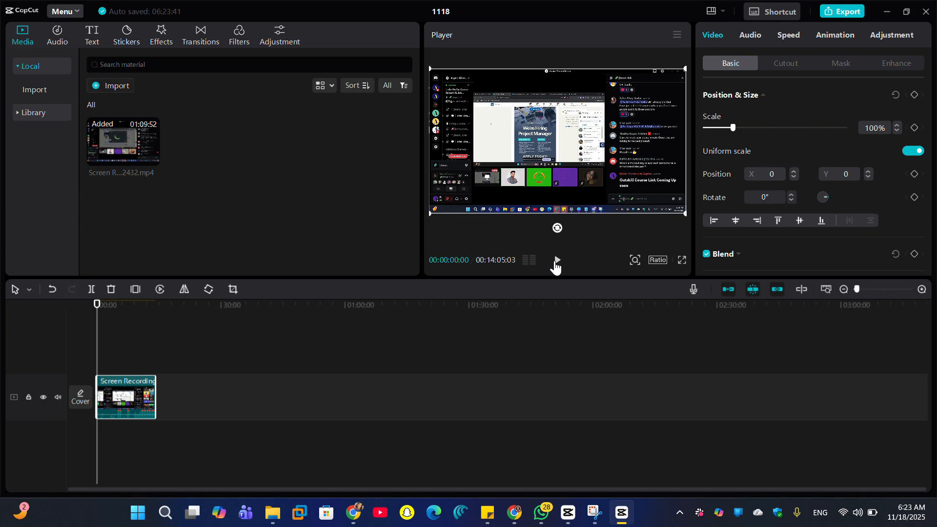
Play the trimmed clip while muting the video track and turning its sound back on.
{"action": "left_click", "coordinate": [558, 261]}
{"action": "left_click", "coordinate": [58, 399]}
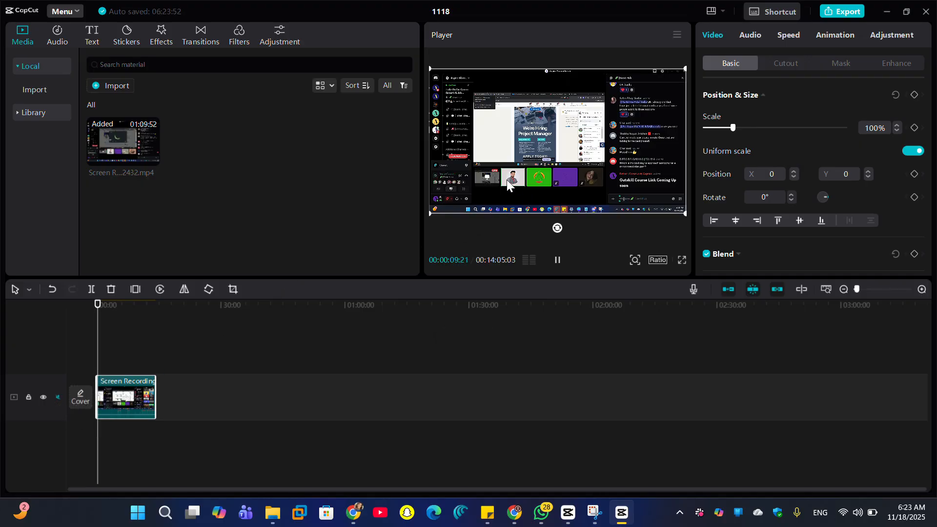
{"action": "left_click", "coordinate": [61, 396]}
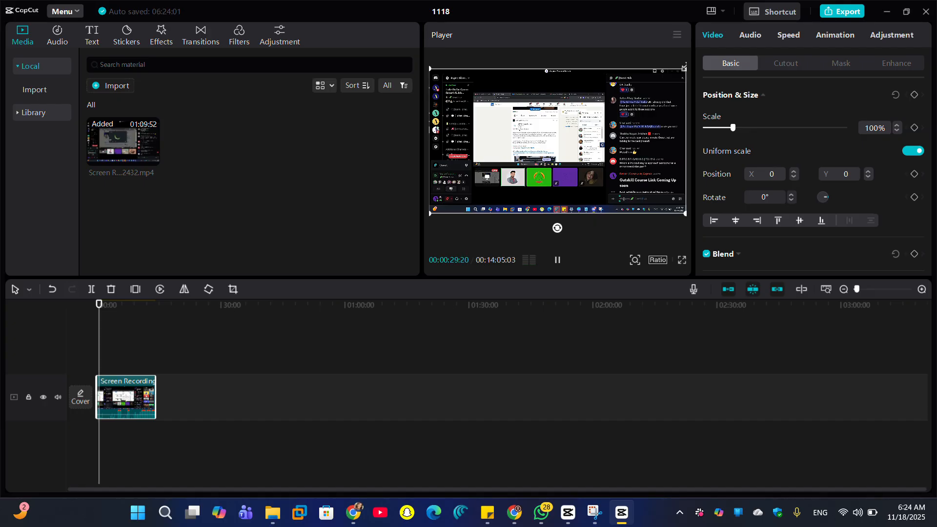
Scale the video down to about 68% in the player and move it to about X -482, Y 250.
{"action": "left_click_drag", "start_coordinate": [684, 68], "coordinate": [623, 98]}
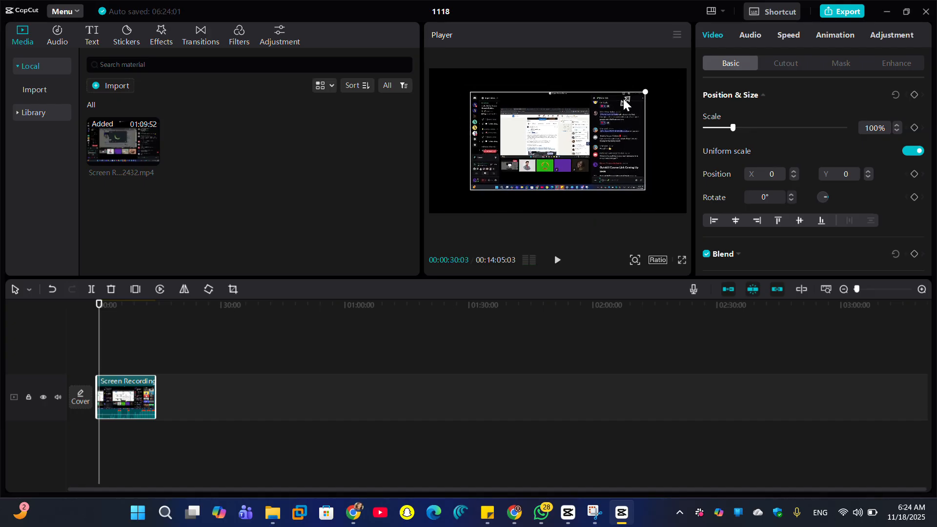
{"action": "left_click_drag", "start_coordinate": [590, 140], "coordinate": [558, 118]}
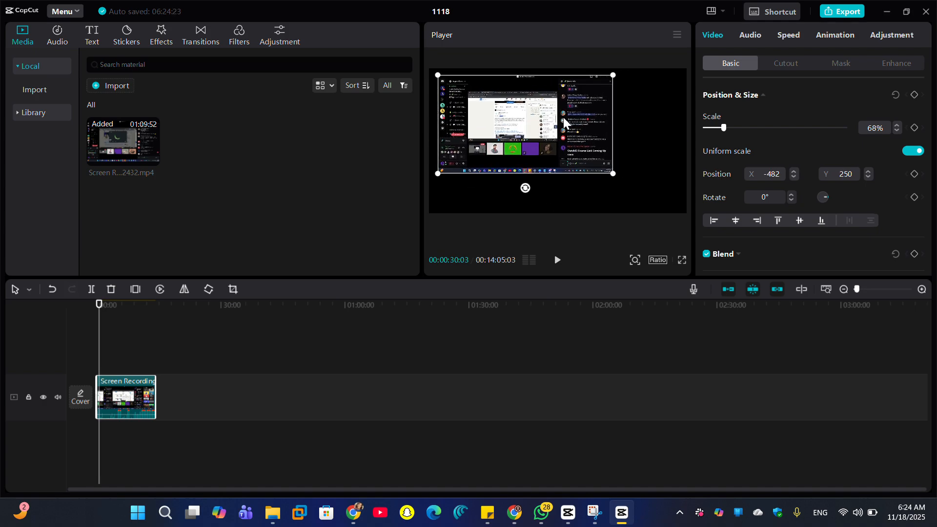
{"action": "left_click", "coordinate": [637, 175]}
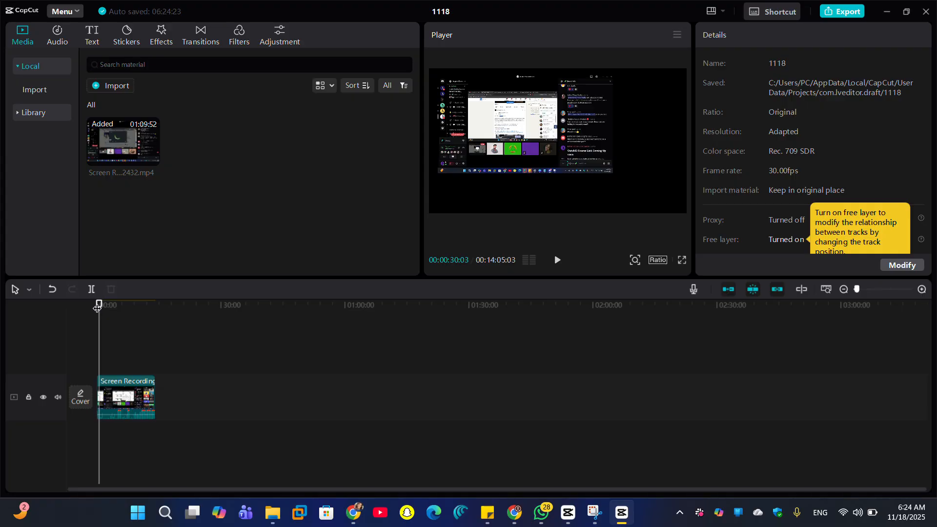
Move the playhead to about 9 minutes, play a short section, and return to the start of the timeline.
{"action": "left_click_drag", "start_coordinate": [98, 306], "coordinate": [135, 296]}
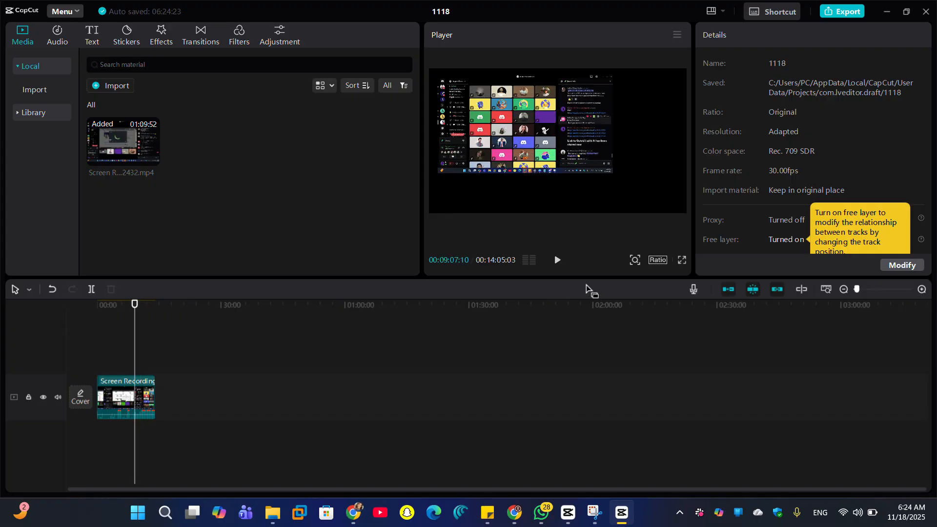
{"action": "left_click", "coordinate": [559, 263]}
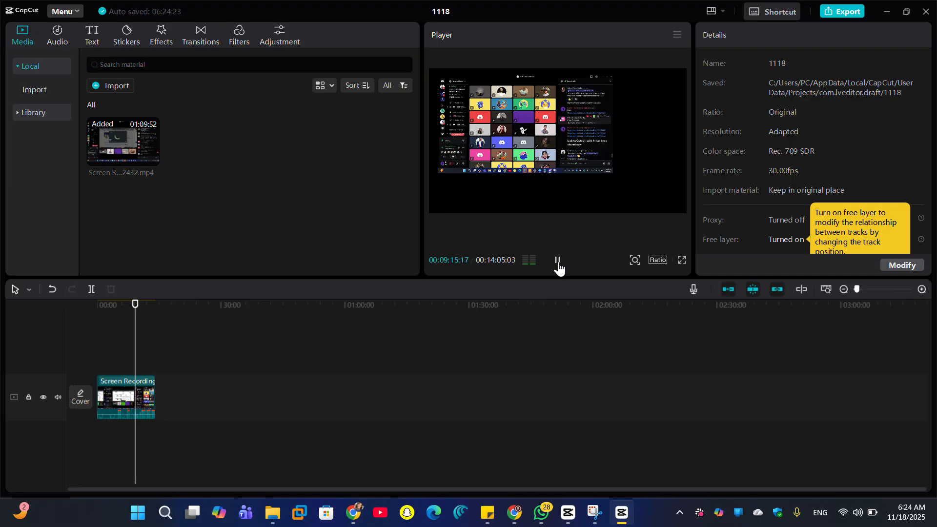
{"action": "left_click", "coordinate": [558, 263]}
{"action": "left_click_drag", "start_coordinate": [136, 304], "coordinate": [81, 299]}
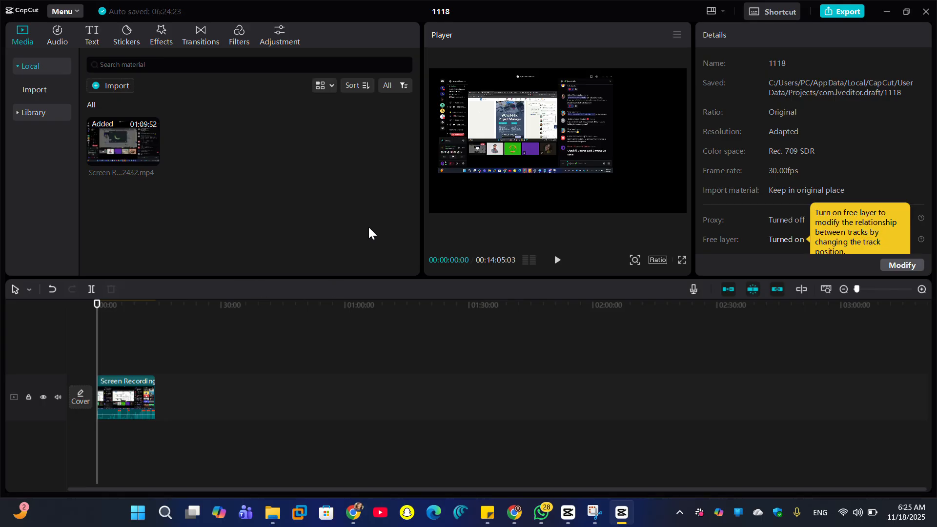
Browse the music library and listen to I'll Do It (Phonk), suger on my tongue and breathe.
{"action": "left_click", "coordinate": [59, 42]}
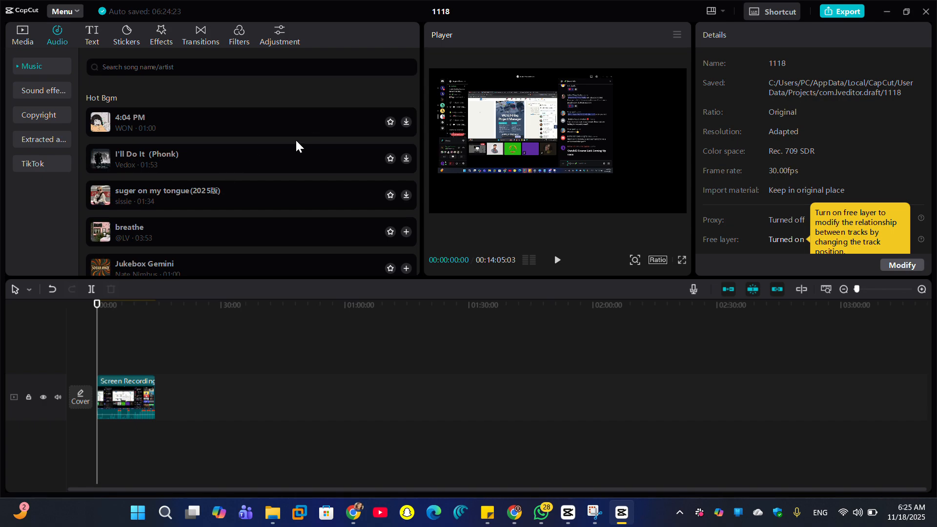
{"action": "left_click", "coordinate": [99, 155]}
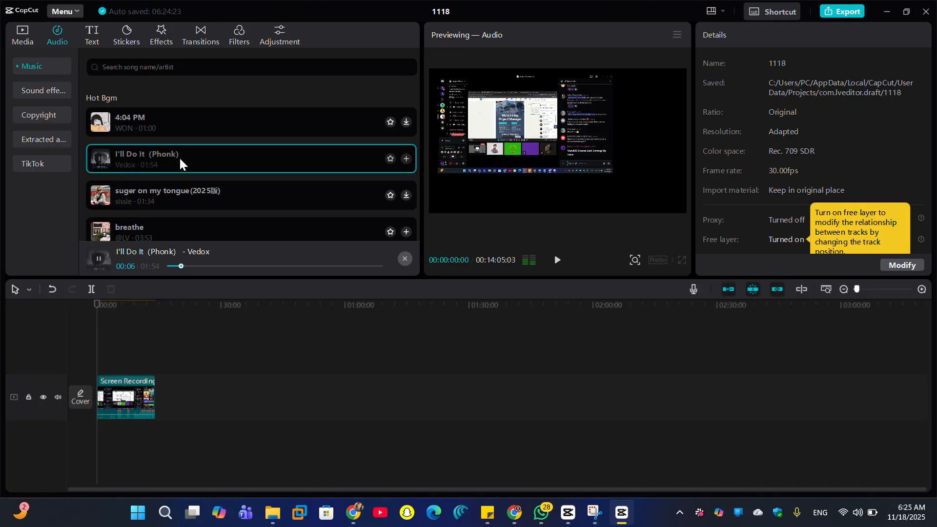
{"action": "left_click", "coordinate": [104, 193]}
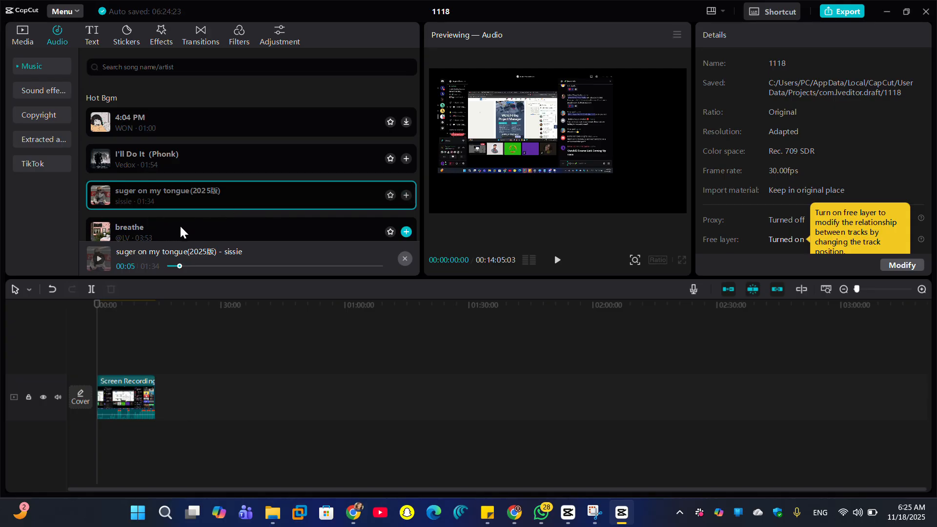
{"action": "left_click", "coordinate": [411, 232]}
{"action": "left_click", "coordinate": [107, 230]}
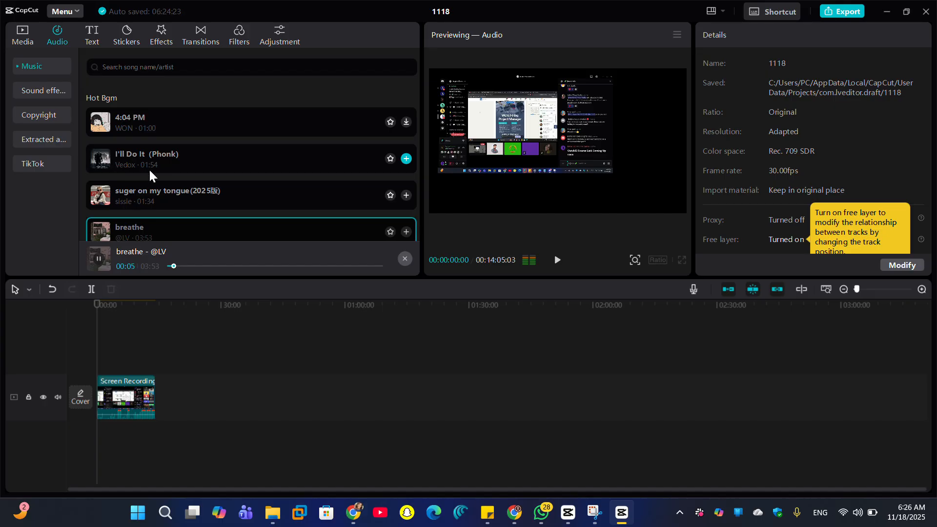
{"action": "left_click", "coordinate": [96, 256]}
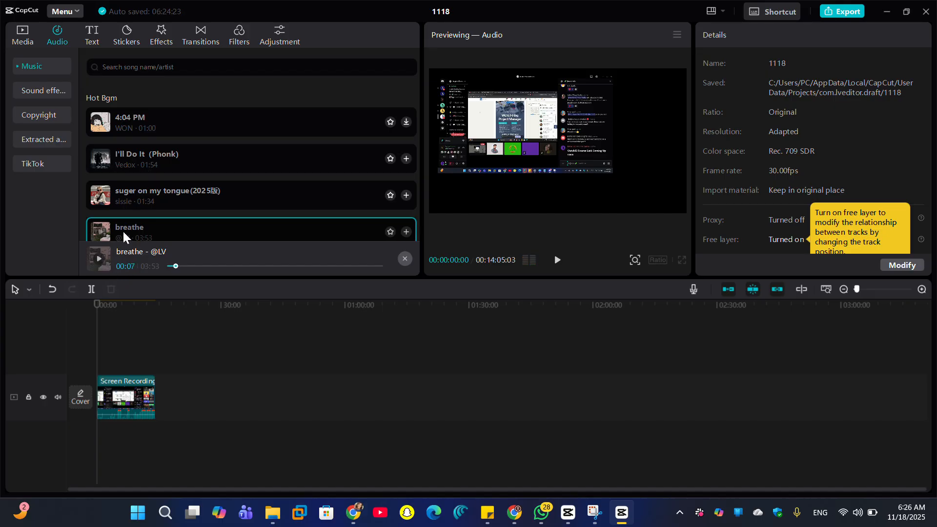
Add the song I'll Do It (Phonk) to the timeline from the start and play the video with the music.
{"action": "left_click", "coordinate": [112, 156]}
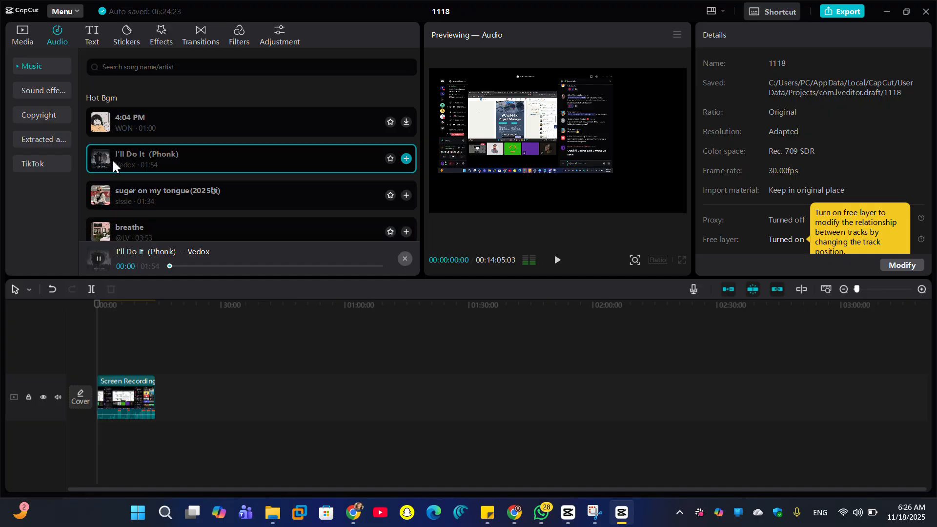
{"action": "left_click", "coordinate": [406, 159]}
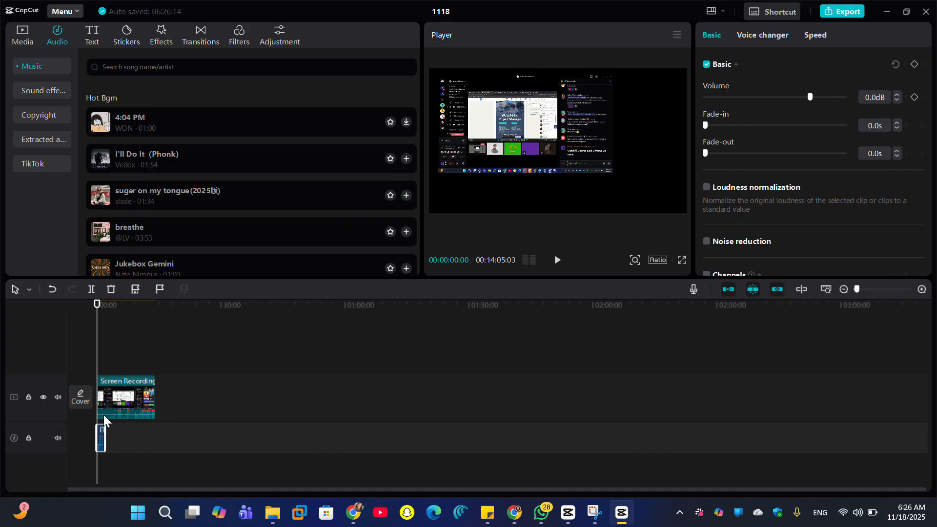
{"action": "left_click", "coordinate": [556, 262]}
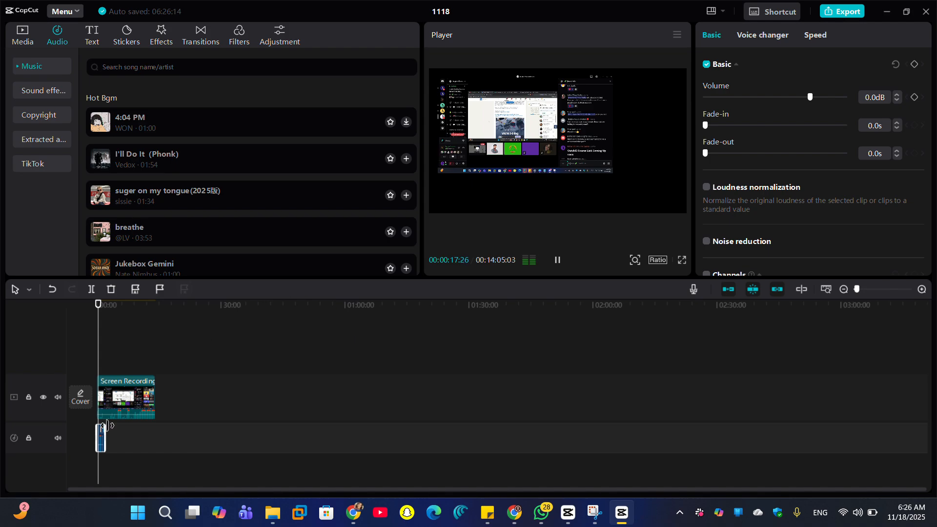
{"action": "left_click", "coordinate": [557, 260]}
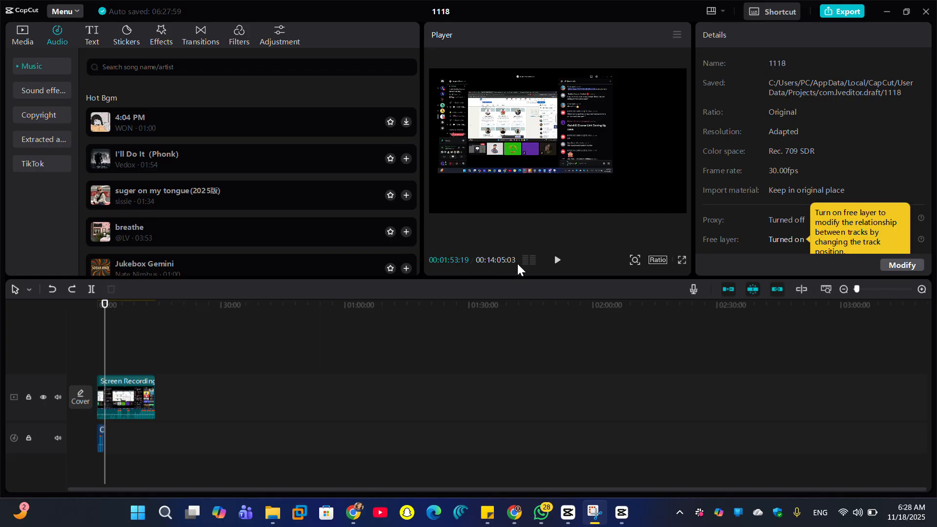
Add I'll Do It (Phonk) twice more, at about 1:53 and 3:47, following the first copy, and return the playhead to the start.
{"action": "left_click", "coordinate": [99, 446]}
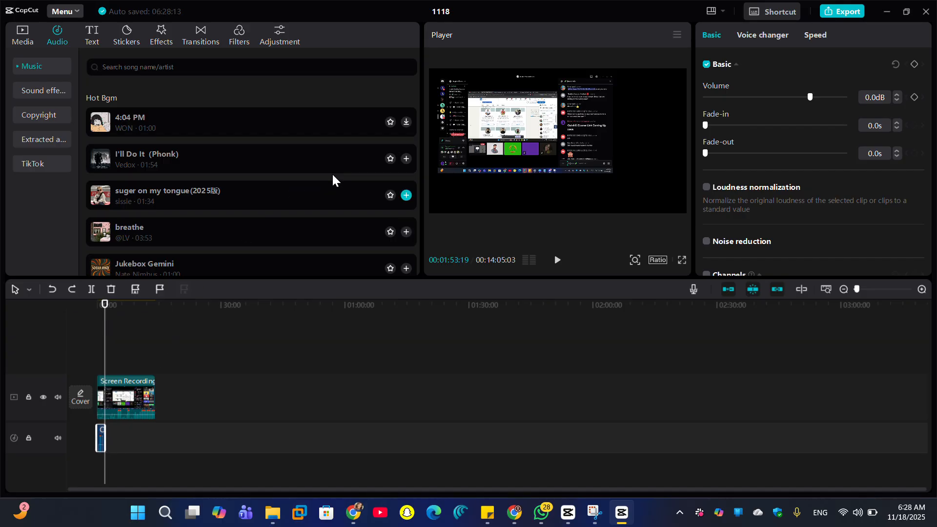
{"action": "left_click", "coordinate": [407, 159]}
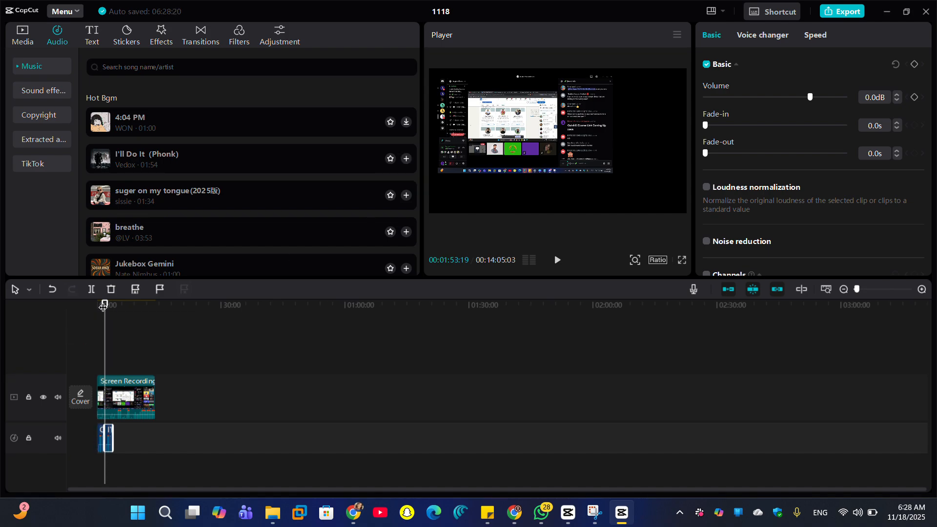
{"action": "left_click_drag", "start_coordinate": [104, 305], "coordinate": [112, 306]}
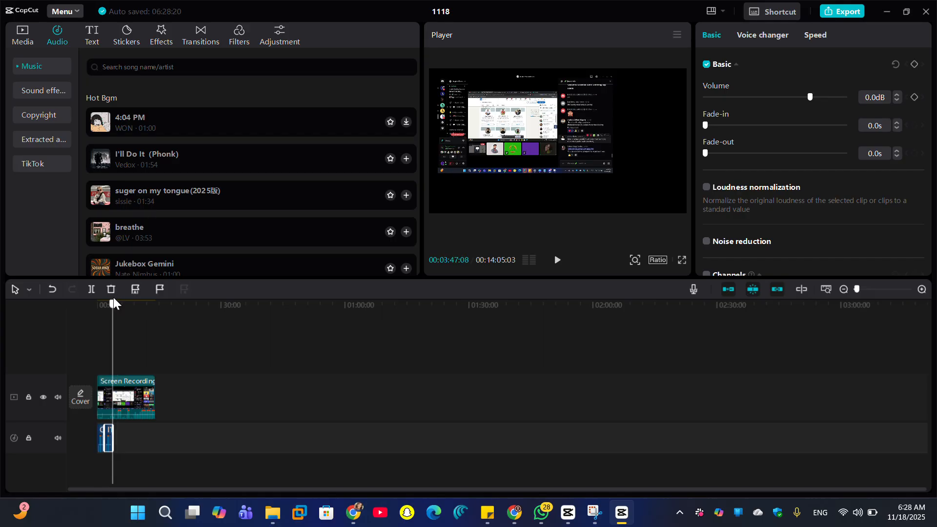
{"action": "left_click", "coordinate": [406, 158]}
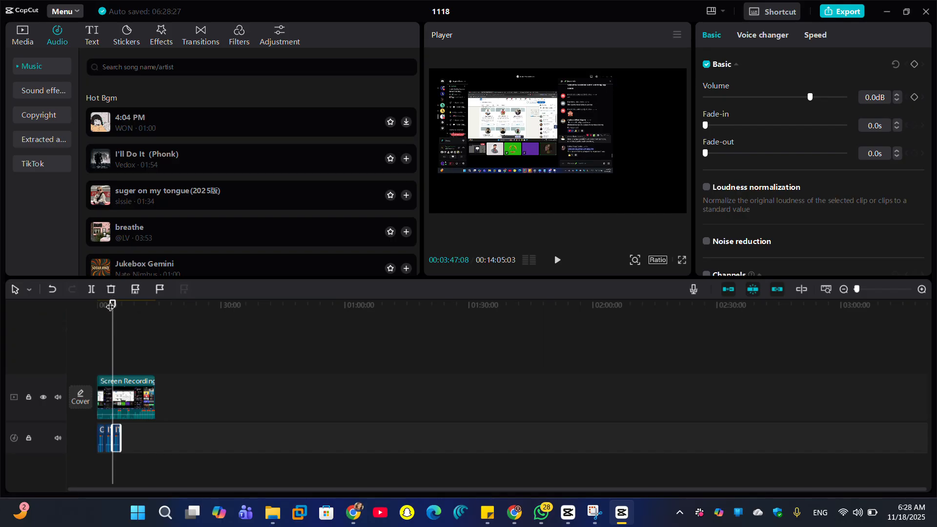
{"action": "left_click_drag", "start_coordinate": [112, 308], "coordinate": [97, 306]}
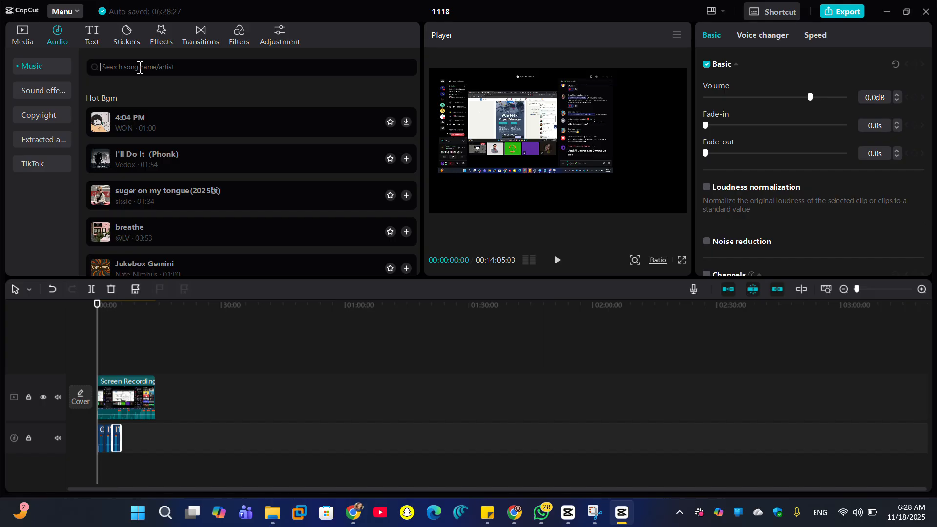
Search the music library for "sounds that are 15mins long" and look through the results for a long track.
{"action": "type", "text": "sou"}
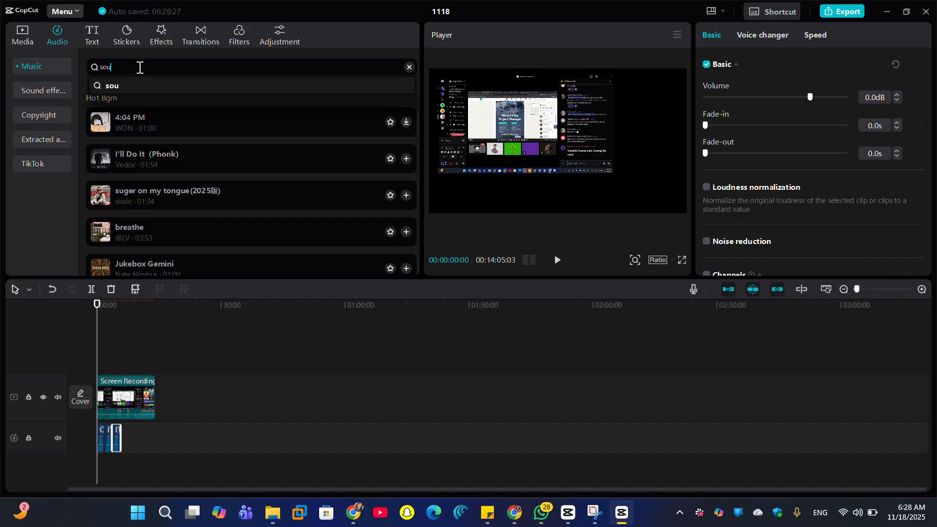
{"action": "type", "text": "nds that are 15min"}
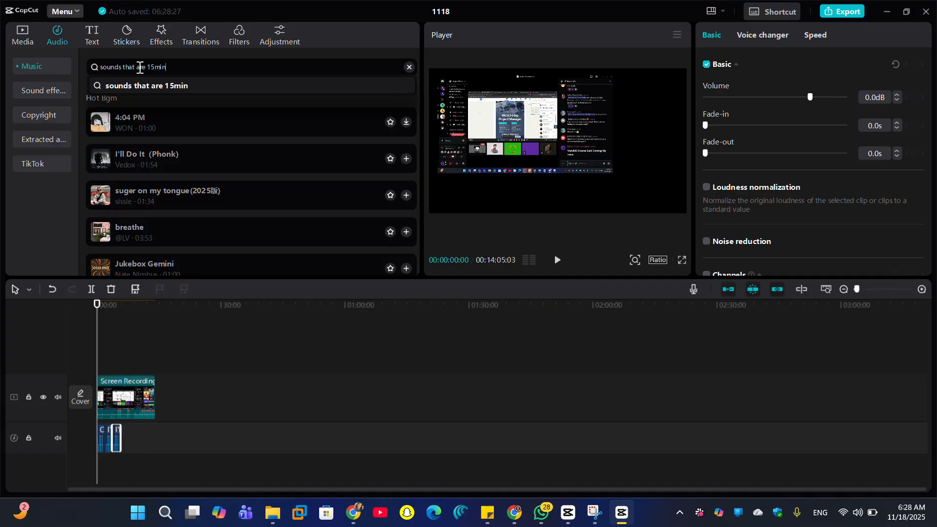
{"action": "type", "text": "s long"}
{"action": "key", "text": "Return"}
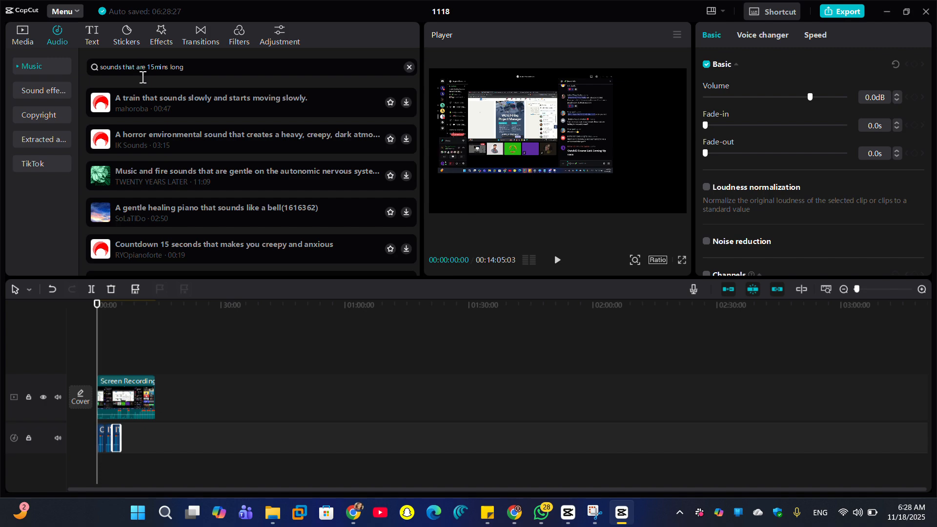
{"action": "scroll", "coordinate": [210, 183], "scroll_direction": "down", "scroll_amount": 10}
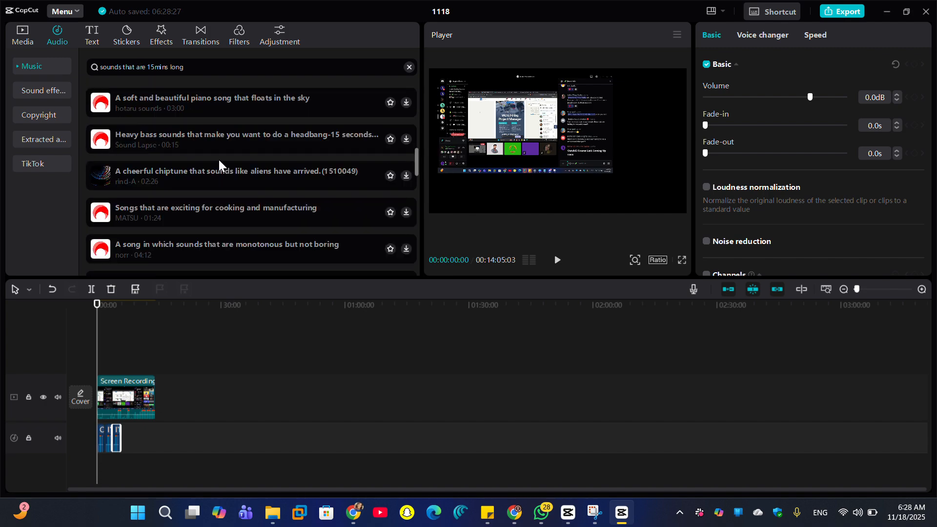
{"action": "scroll", "coordinate": [189, 224], "scroll_direction": "down", "scroll_amount": 5}
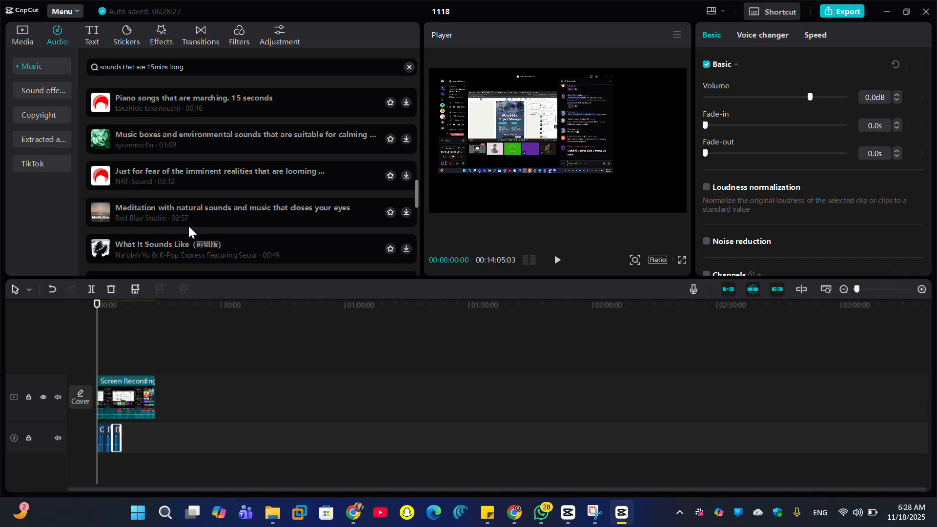
{"action": "scroll", "coordinate": [188, 215], "scroll_direction": "down", "scroll_amount": 5}
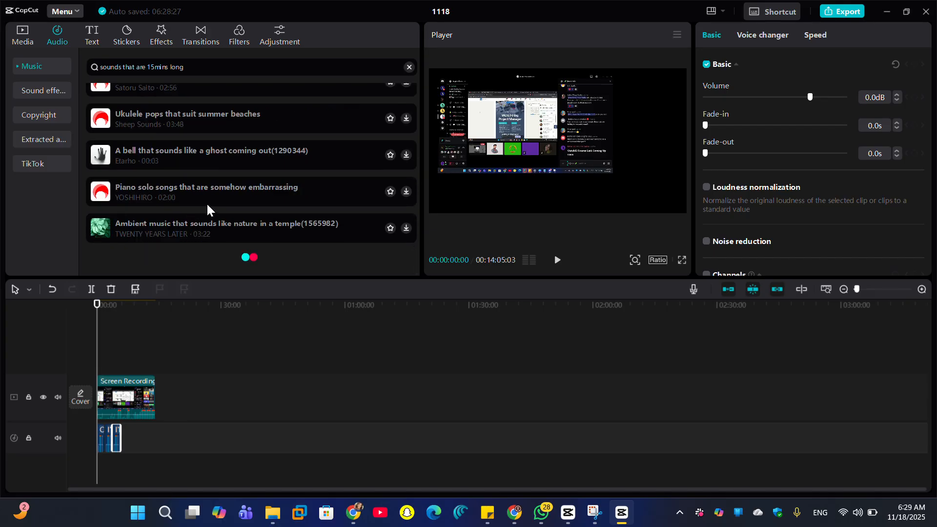
{"action": "scroll", "coordinate": [206, 202], "scroll_direction": "down", "scroll_amount": 5}
{"action": "scroll", "coordinate": [185, 233], "scroll_direction": "down", "scroll_amount": 5}
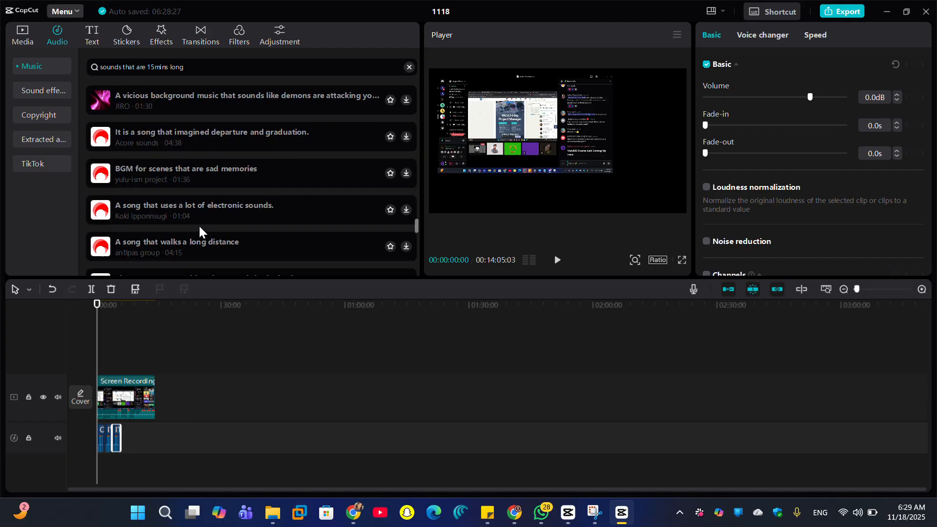
{"action": "scroll", "coordinate": [203, 222], "scroll_direction": "down", "scroll_amount": 5}
{"action": "scroll", "coordinate": [207, 222], "scroll_direction": "down", "scroll_amount": 5}
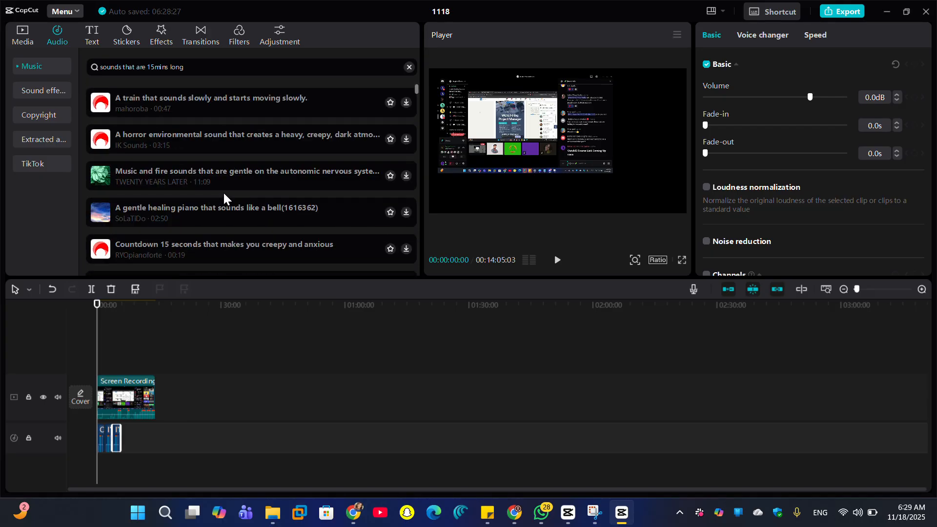
Shorten the music search to "sounds 15mins long" and run it again.
{"action": "left_click", "coordinate": [144, 68]}
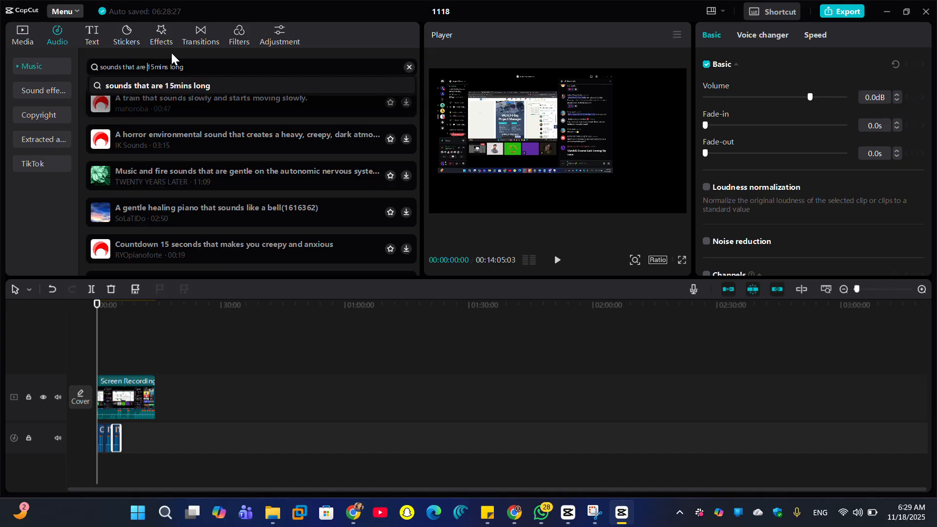
{"action": "key", "text": "BackSpace"}
{"action": "key", "text": "BackSpace"}
{"action": "key", "text": "BackSpace"}
{"action": "key", "text": "BackSpace"}
{"action": "key", "text": "BackSpace"}
{"action": "key", "text": "BackSpace"}
{"action": "key", "text": "BackSpace"}
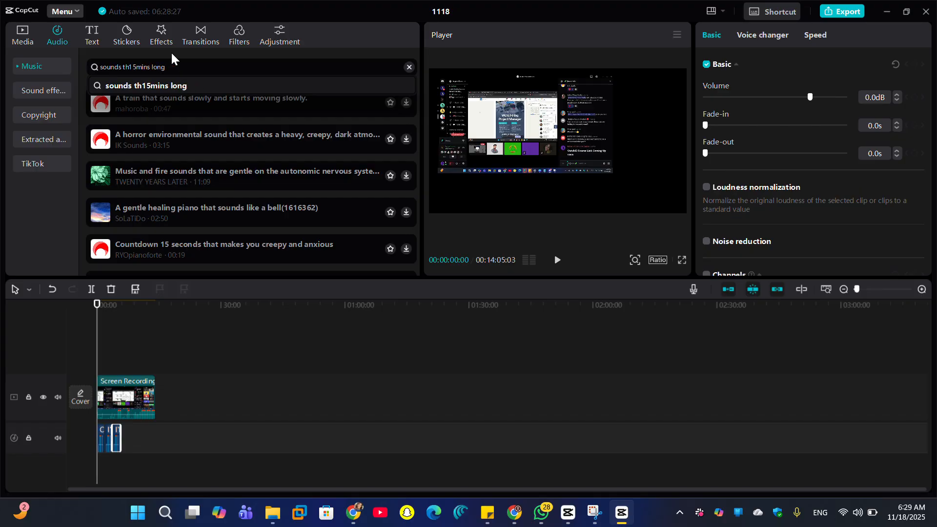
{"action": "key", "text": "BackSpace"}
{"action": "key", "text": "BackSpace"}
{"action": "key", "text": "BackSpace"}
{"action": "key", "text": "Return"}
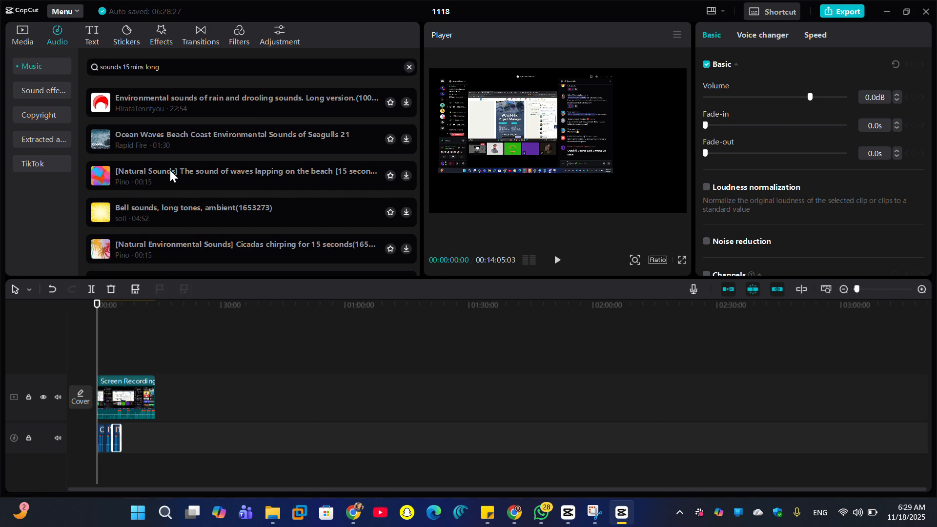
Look through the results for a track around 15 minutes long and clear the music search.
{"action": "scroll", "coordinate": [171, 172], "scroll_direction": "down", "scroll_amount": 10}
{"action": "scroll", "coordinate": [180, 190], "scroll_direction": "down", "scroll_amount": 5}
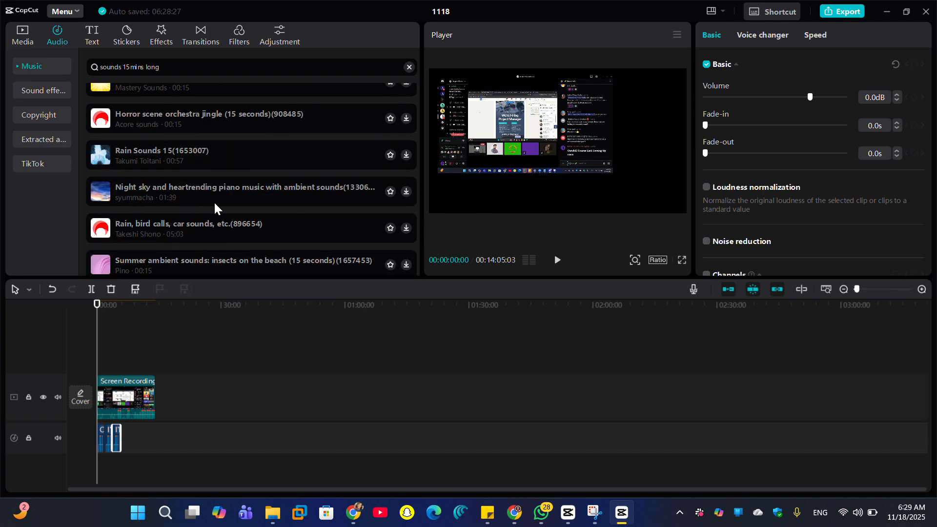
{"action": "scroll", "coordinate": [215, 202], "scroll_direction": "down", "scroll_amount": 5}
{"action": "scroll", "coordinate": [215, 202], "scroll_direction": "down", "scroll_amount": 3}
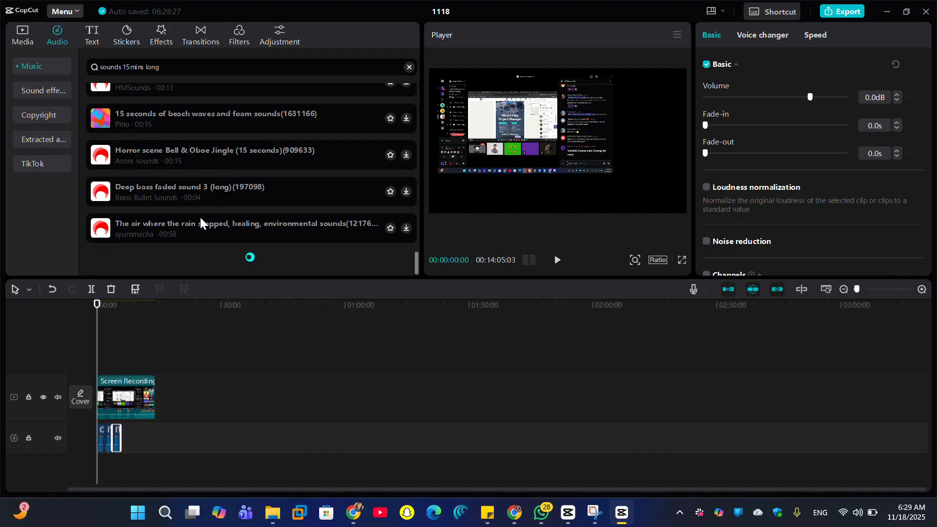
{"action": "scroll", "coordinate": [220, 185], "scroll_direction": "up", "scroll_amount": 10}
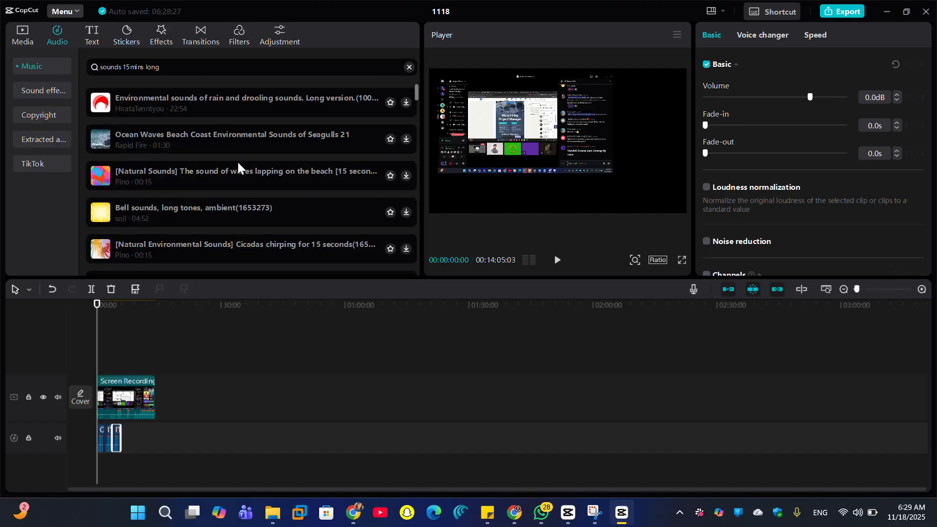
{"action": "left_click", "coordinate": [409, 67]}
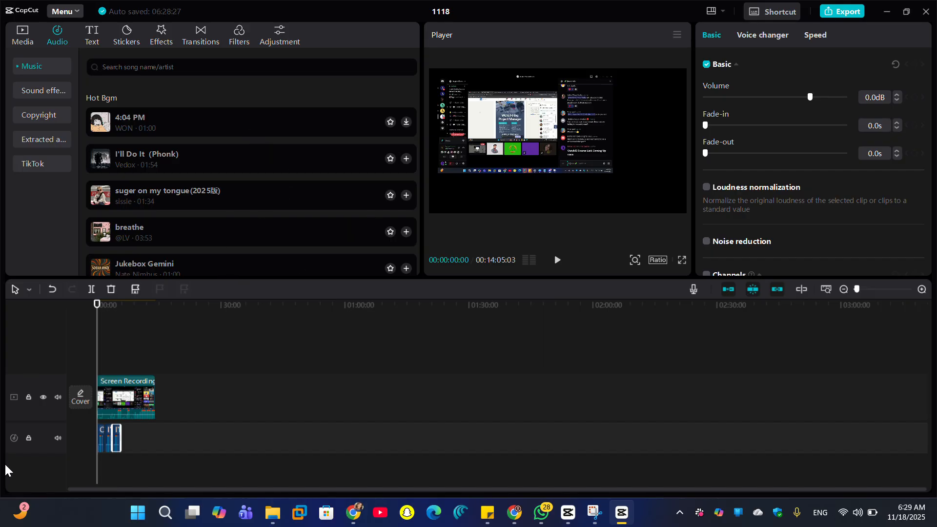
Trim the beginning of the screen recording so the clip lasts about 5 minutes 40 seconds.
{"action": "left_click", "coordinate": [133, 412]}
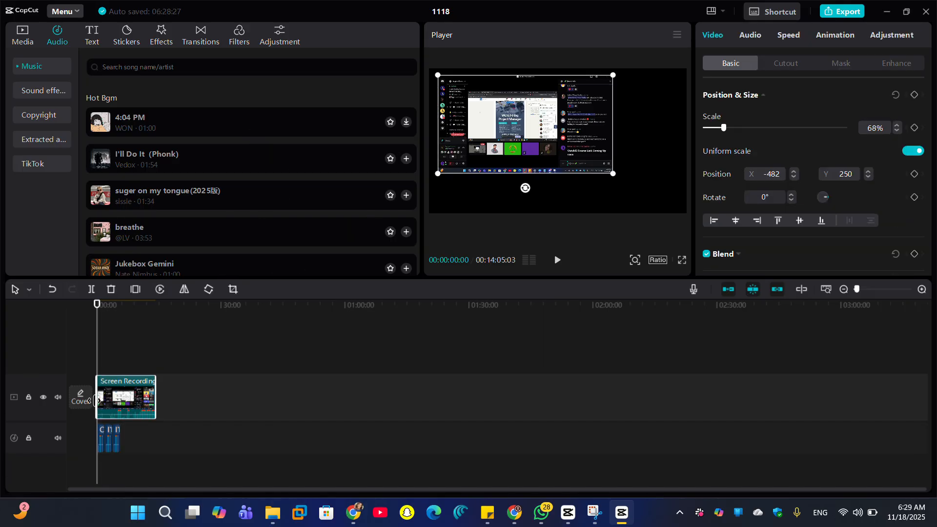
{"action": "left_click_drag", "start_coordinate": [92, 398], "coordinate": [136, 402]}
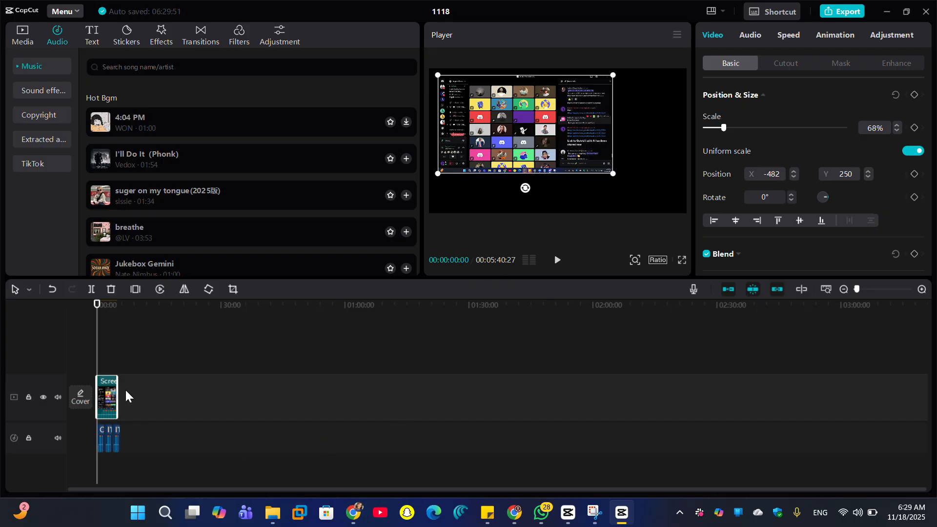
{"action": "left_click", "coordinate": [158, 394]}
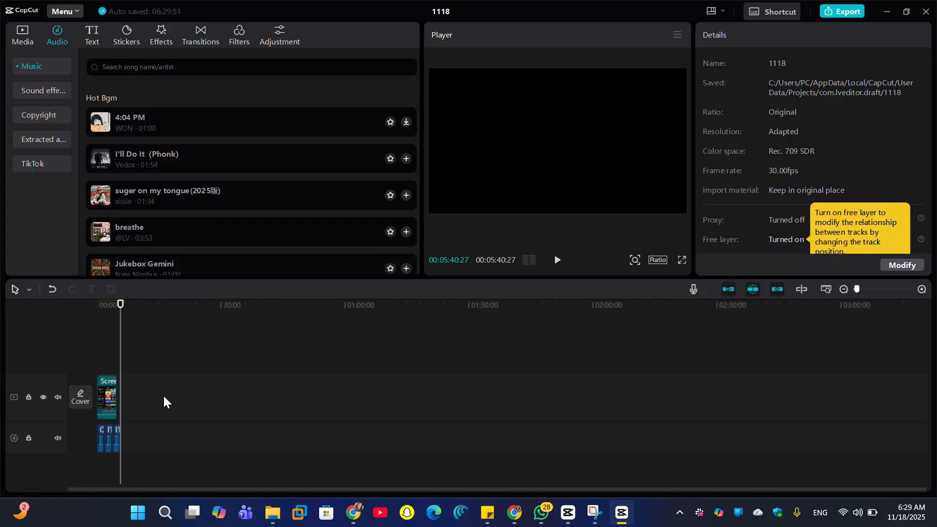
Return the playhead to the start and play the first seconds of the trimmed video with its music.
{"action": "left_click", "coordinate": [118, 305]}
{"action": "left_click_drag", "start_coordinate": [118, 305], "coordinate": [96, 305]}
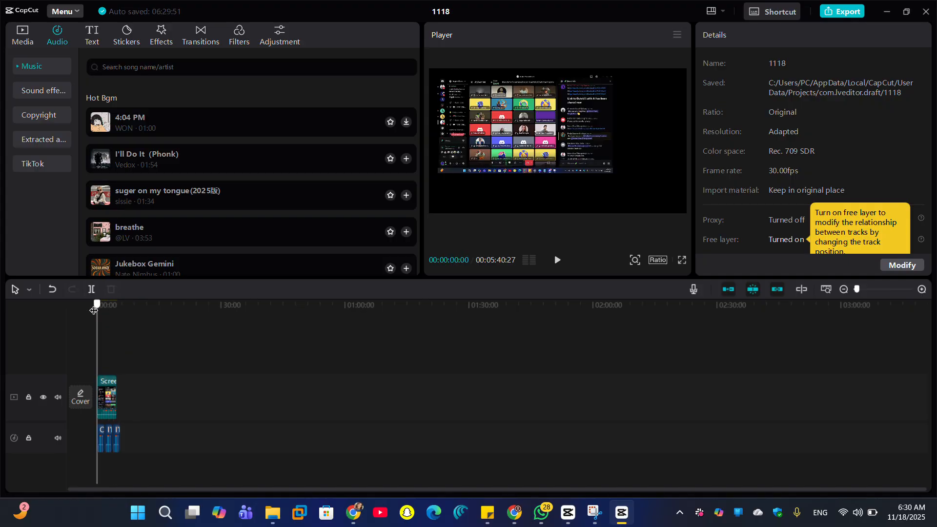
{"action": "left_click", "coordinate": [556, 263]}
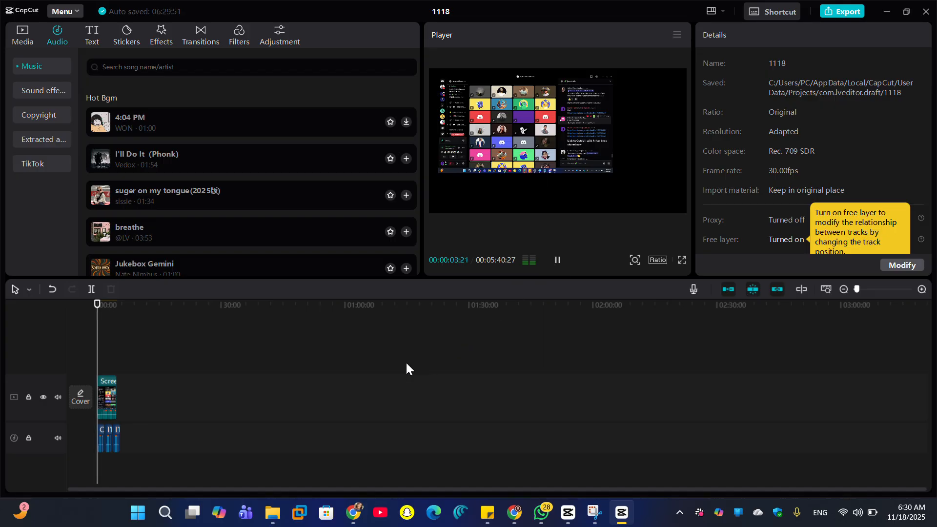
{"action": "left_click", "coordinate": [108, 444]}
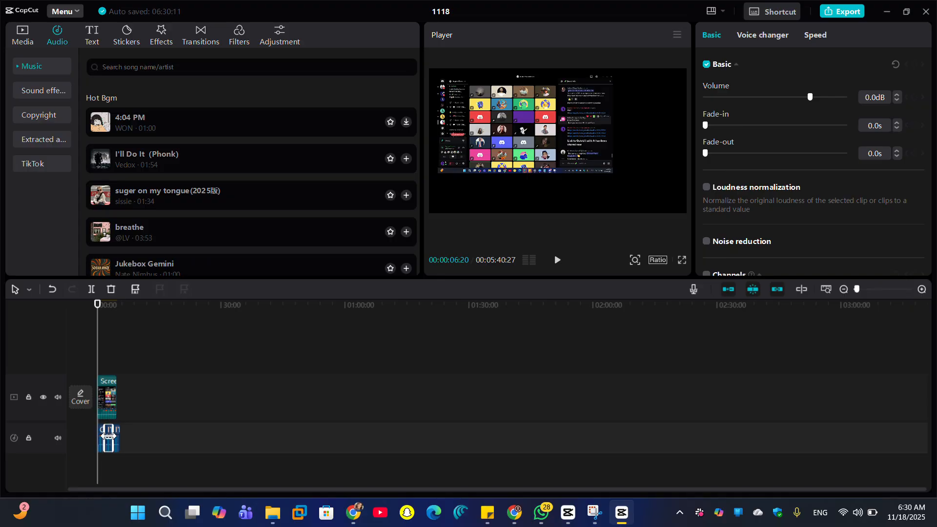
Raise the screen recording's audio volume to 20.0 dB and play a short section to hear the balance.
{"action": "left_click", "coordinate": [108, 403]}
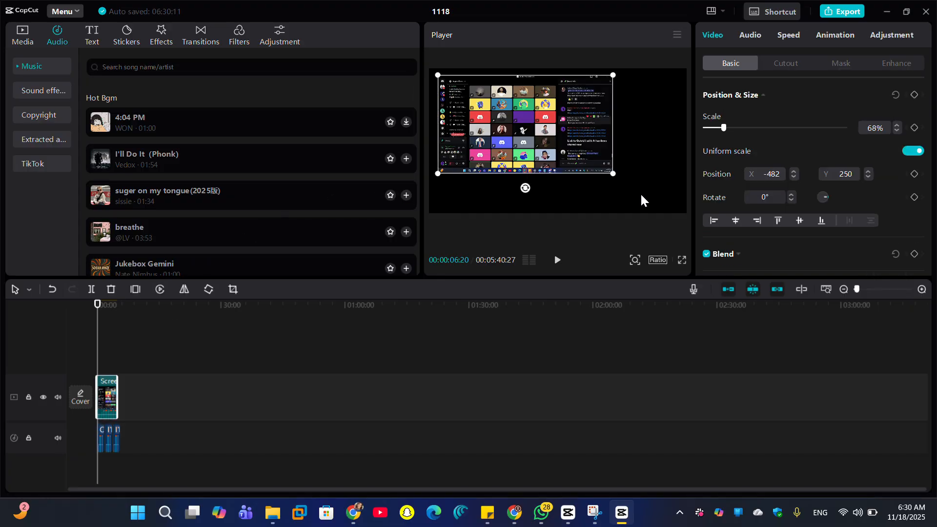
{"action": "scroll", "coordinate": [813, 182], "scroll_direction": "down", "scroll_amount": 5}
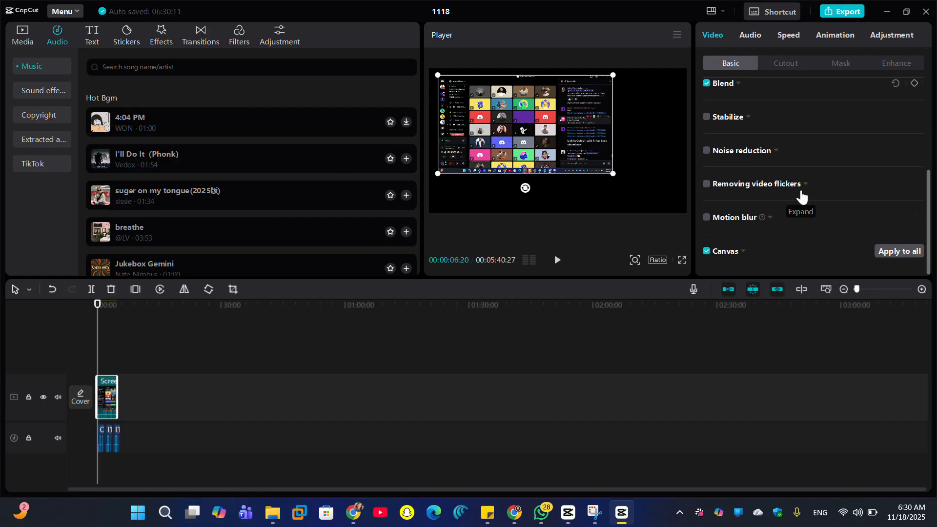
{"action": "scroll", "coordinate": [768, 244], "scroll_direction": "up", "scroll_amount": 5}
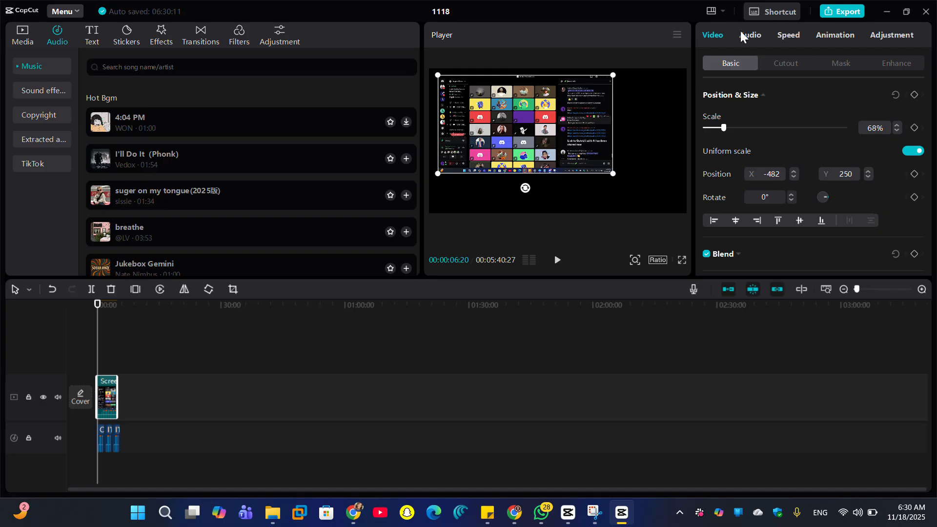
{"action": "left_click", "coordinate": [751, 38]}
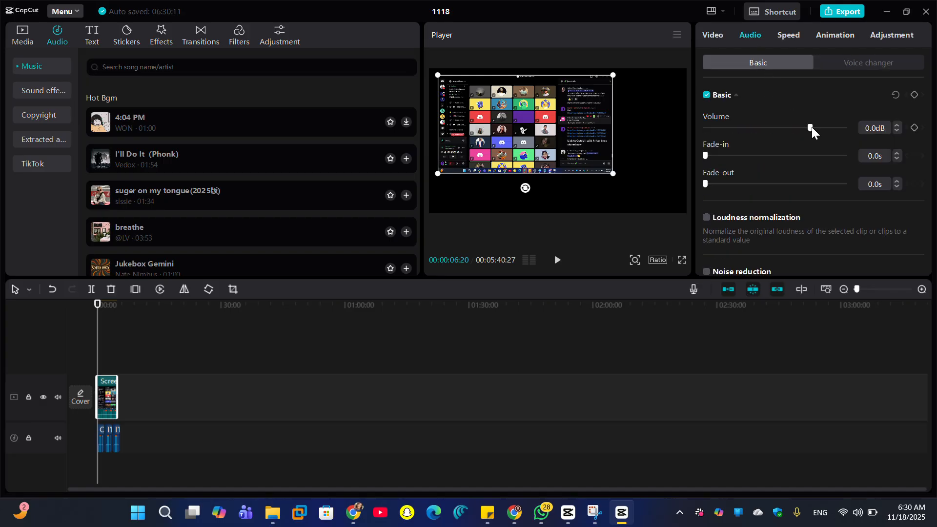
{"action": "left_click_drag", "start_coordinate": [810, 126], "coordinate": [842, 124]}
{"action": "scroll", "coordinate": [786, 199], "scroll_direction": "down", "scroll_amount": 2}
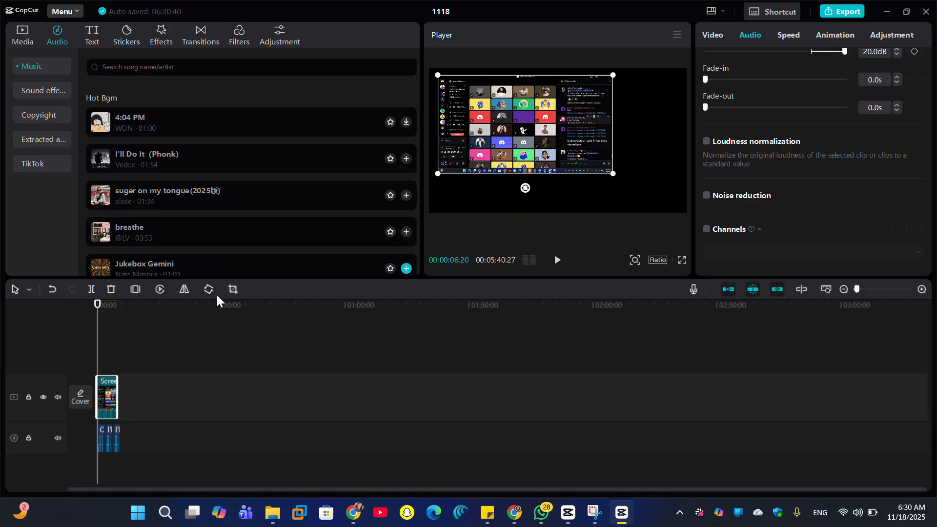
{"action": "left_click", "coordinate": [556, 260]}
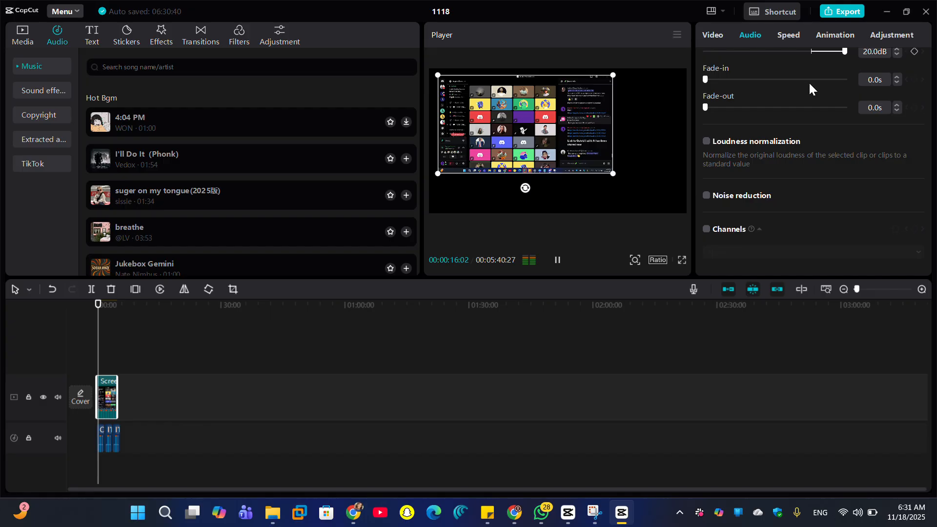
{"action": "left_click", "coordinate": [558, 259]}
Lower the volume of the first two music clips strongly, setting the second one to about -39.0 dB.
{"action": "left_click", "coordinate": [100, 440]}
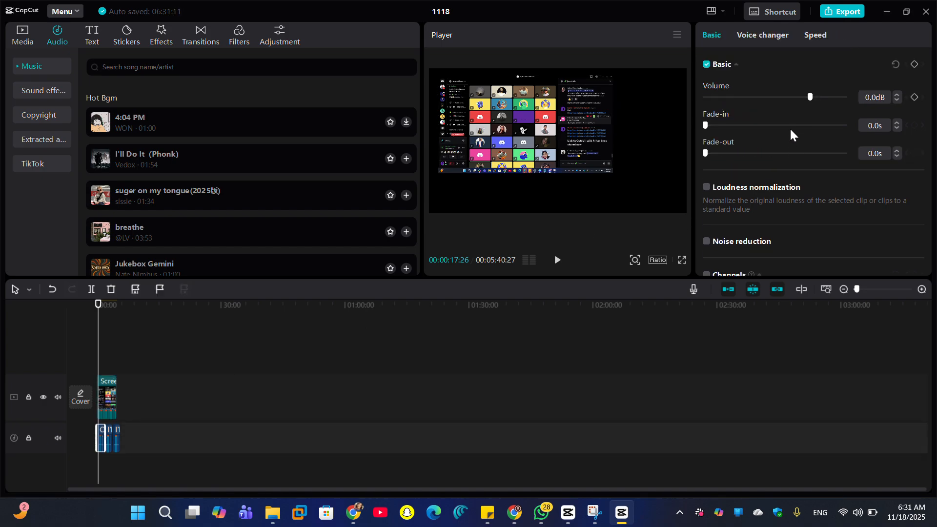
{"action": "left_click_drag", "start_coordinate": [810, 97], "coordinate": [736, 96]}
{"action": "left_click", "coordinate": [105, 436]}
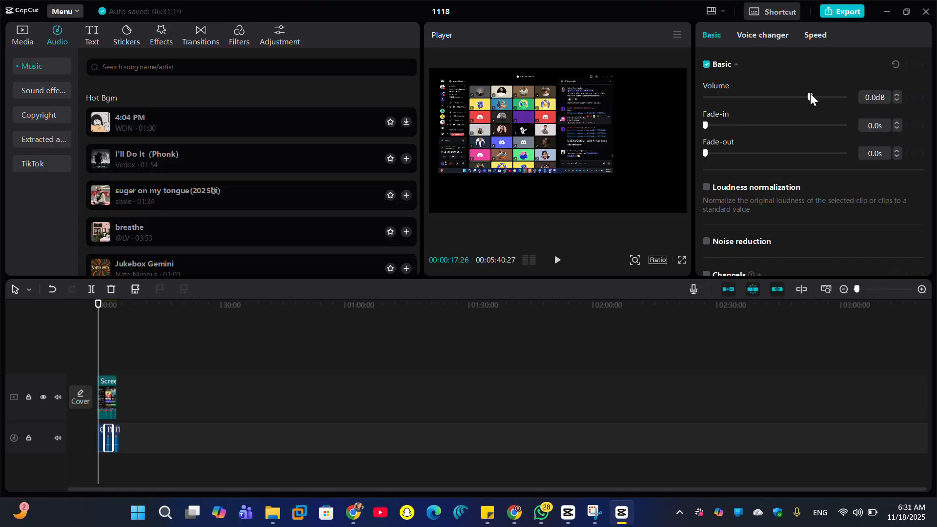
{"action": "left_click_drag", "start_coordinate": [809, 96], "coordinate": [740, 96]}
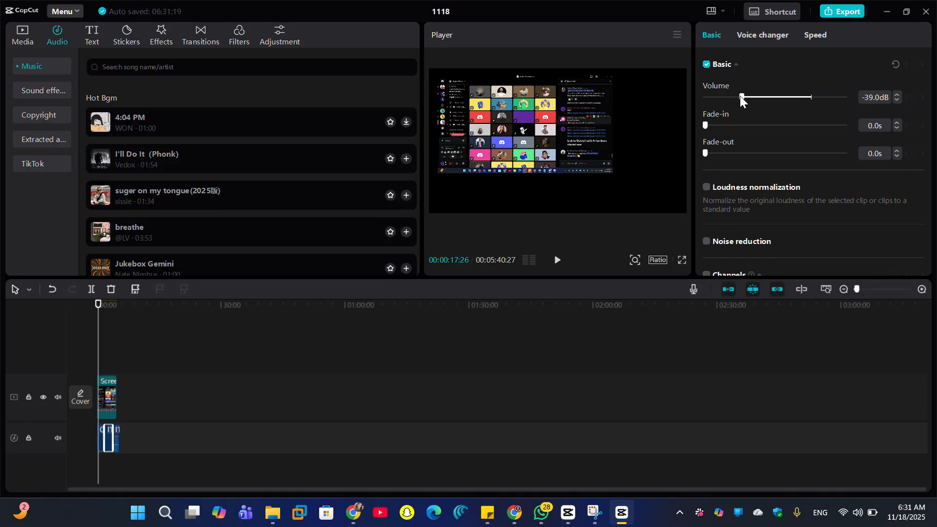
Lower the third music clip's volume to about -41.0 dB and play a section of the video to hear the balance.
{"action": "left_click", "coordinate": [118, 438]}
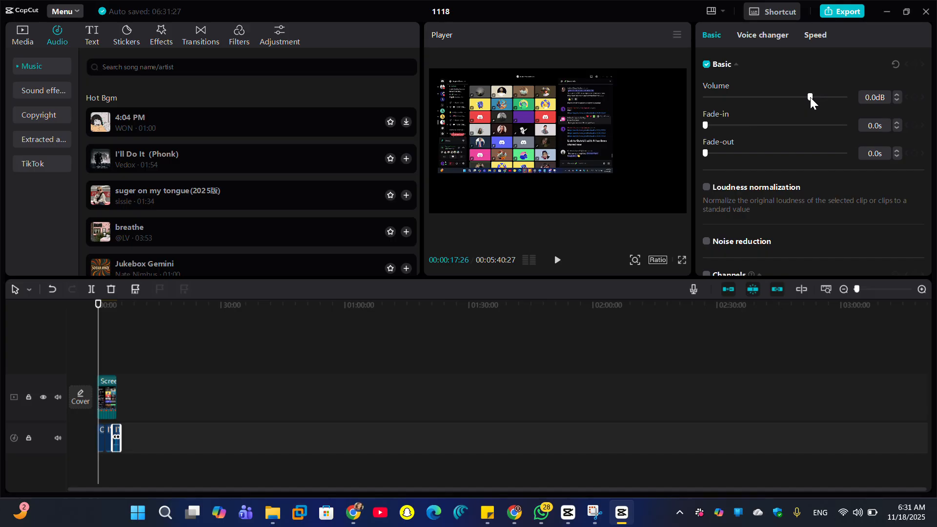
{"action": "left_click_drag", "start_coordinate": [810, 98], "coordinate": [738, 97]}
{"action": "left_click", "coordinate": [556, 263]}
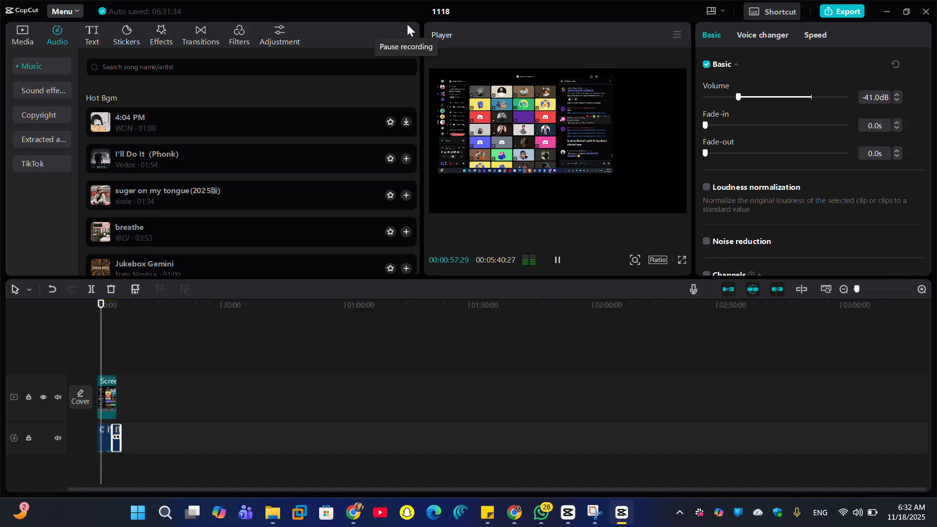
{"action": "left_click", "coordinate": [558, 260]}
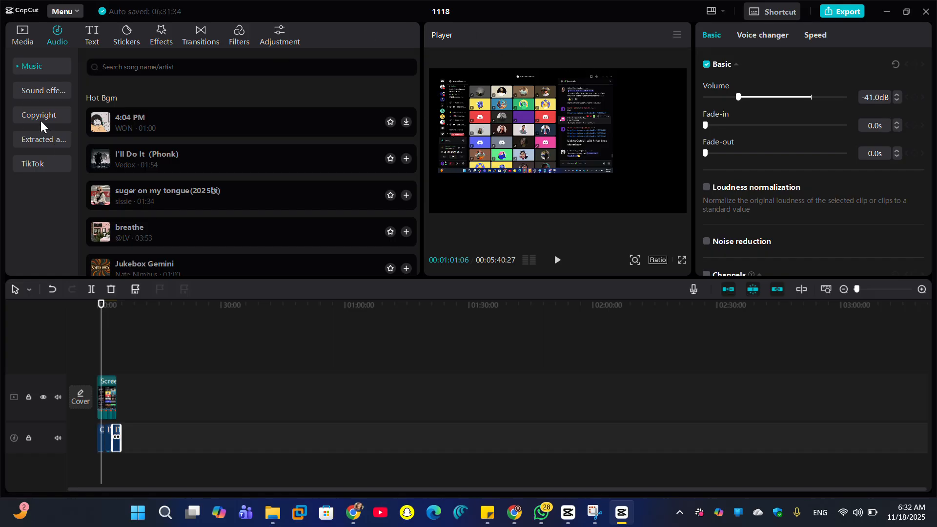
Add a default text clip at the playhead and replace its wording with "Skills Exchange Program".
{"action": "left_click", "coordinate": [95, 36]}
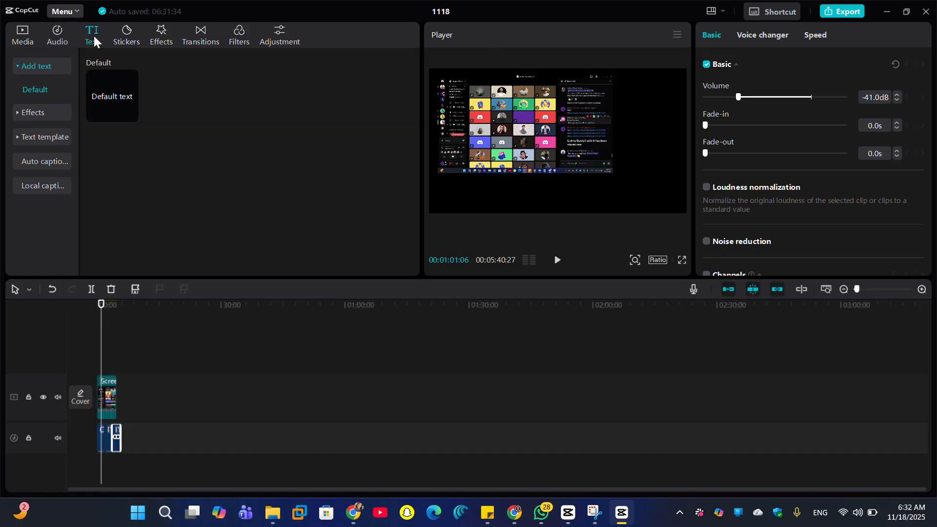
{"action": "mouse_move", "coordinate": [119, 100]}
{"action": "left_click", "coordinate": [131, 114]}
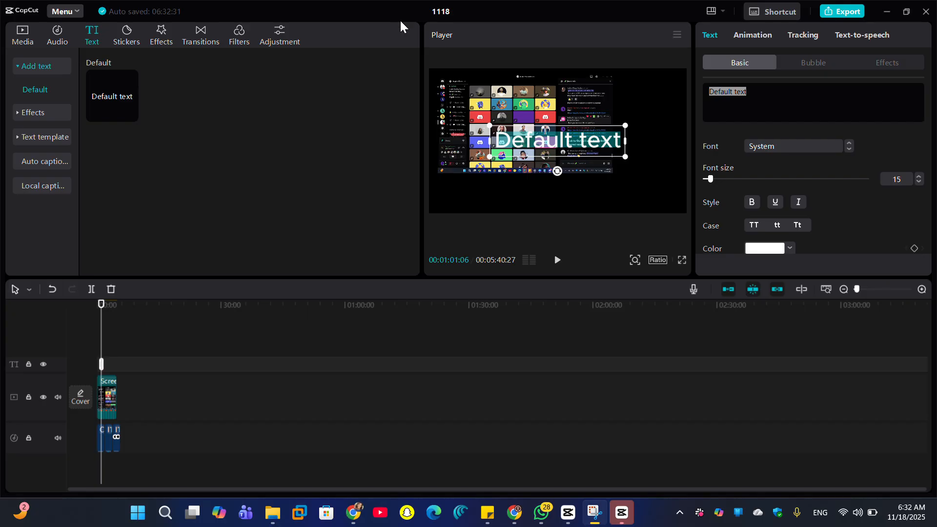
{"action": "left_click", "coordinate": [613, 137]}
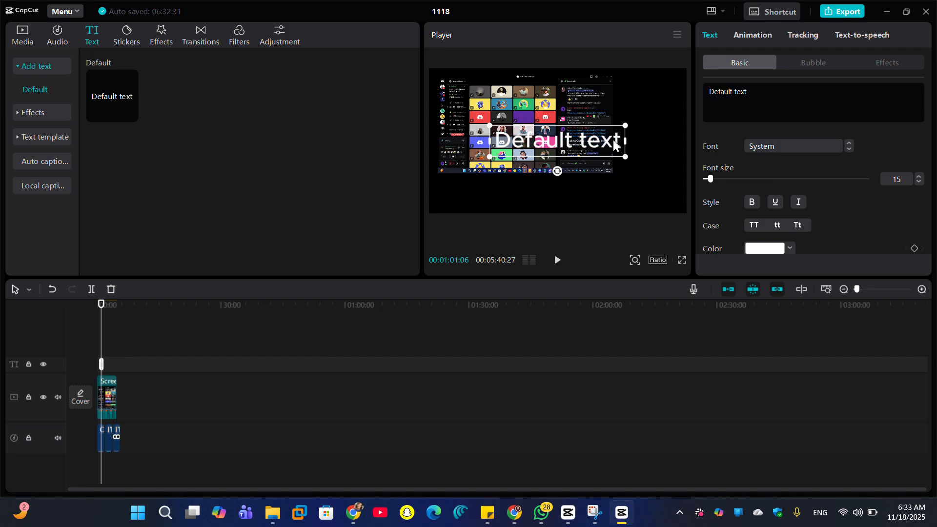
{"action": "double_click", "coordinate": [622, 139]}
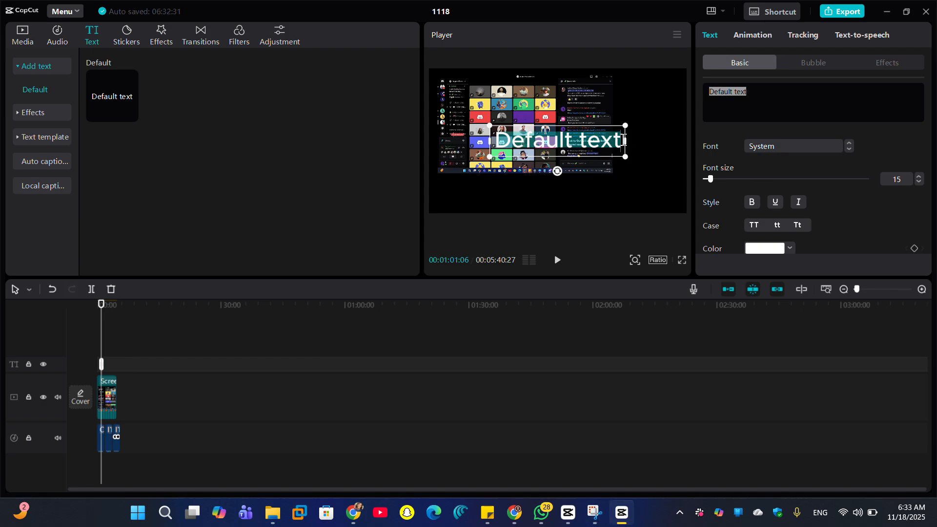
{"action": "key", "text": "BackSpace"}
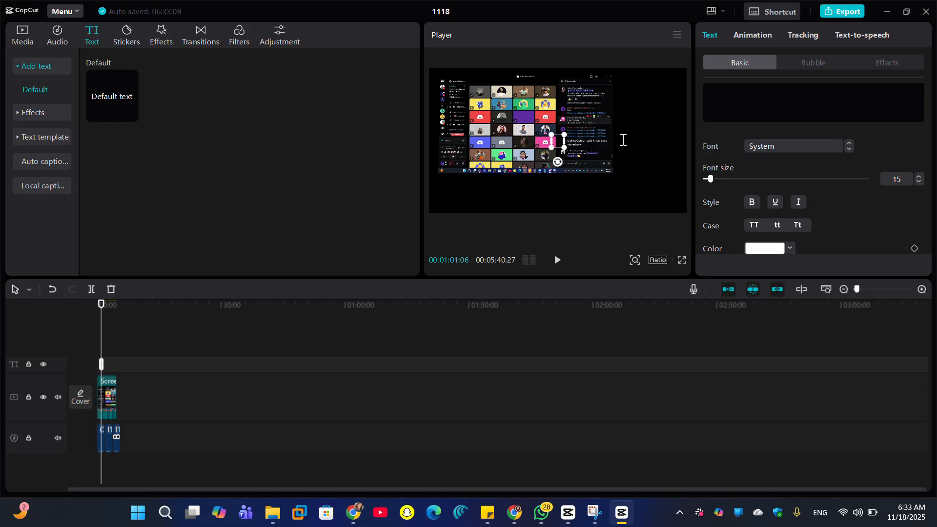
{"action": "type", "text": "Skill"}
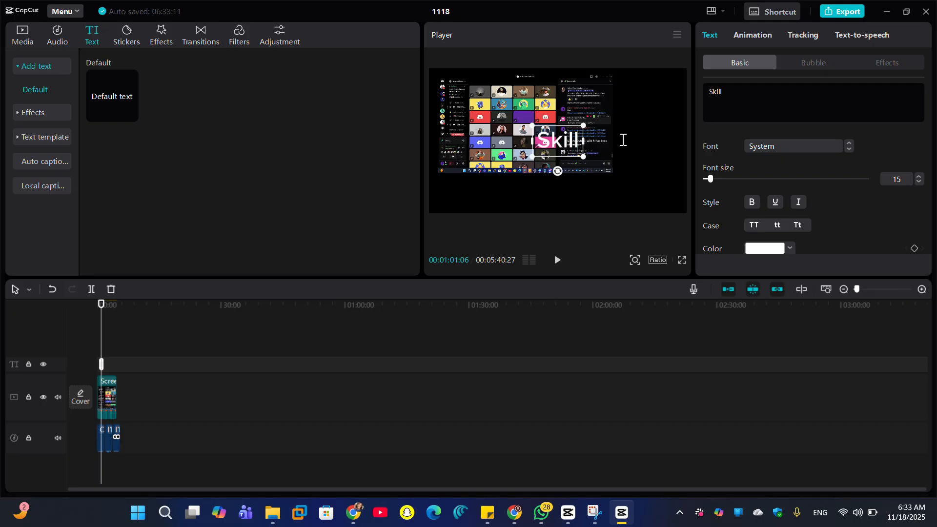
{"action": "type", "text": "s Exchange"}
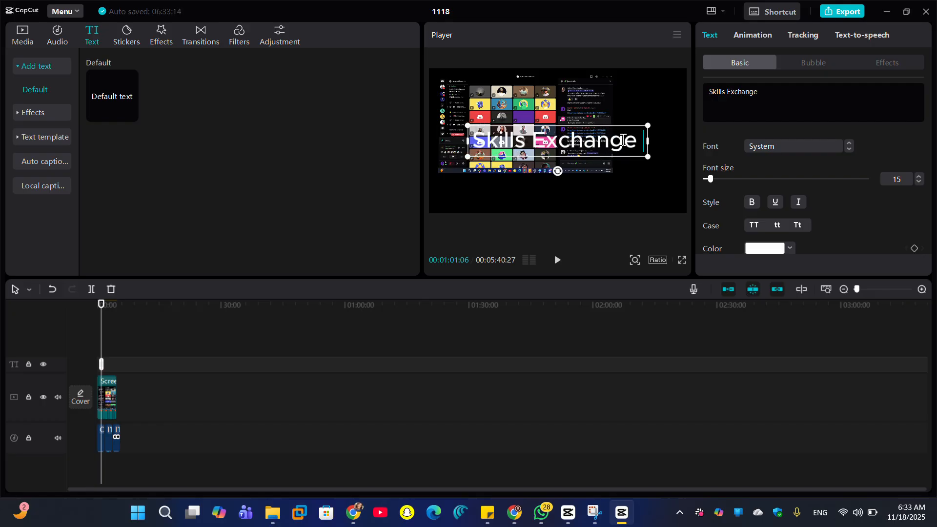
{"action": "type", "text": " Progra"}
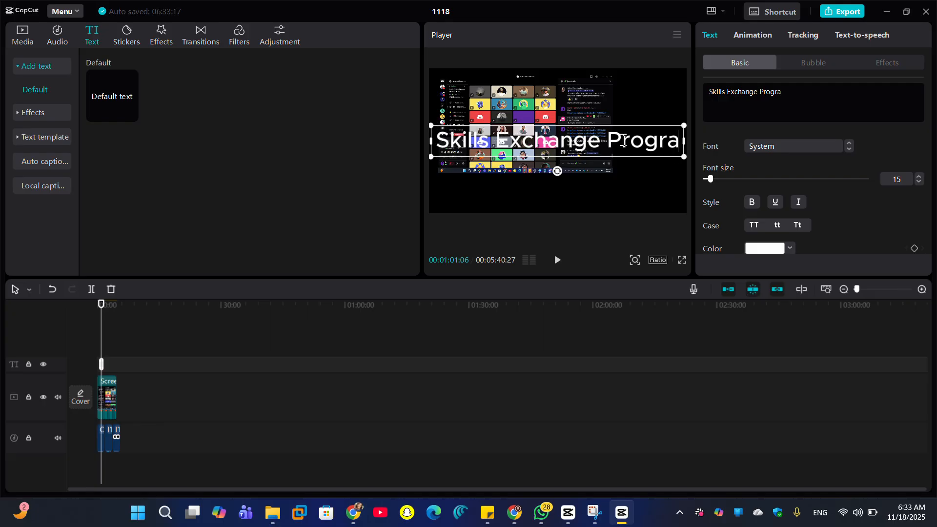
{"action": "type", "text": "m"}
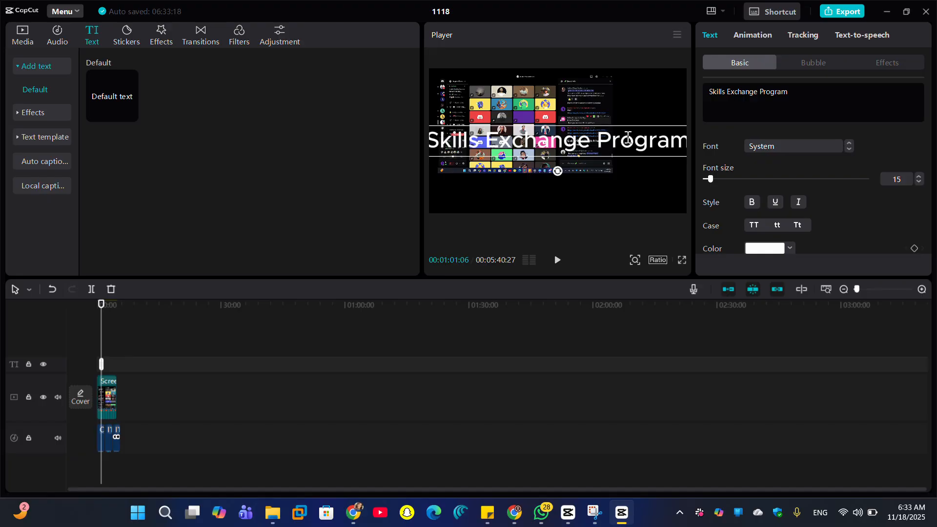
Shrink the title to about 38% scale and move it just below the screen recording, at about X -918, Y -627.
{"action": "left_click", "coordinate": [655, 107]}
{"action": "left_click", "coordinate": [641, 149]}
{"action": "left_click_drag", "start_coordinate": [626, 145], "coordinate": [589, 150]}
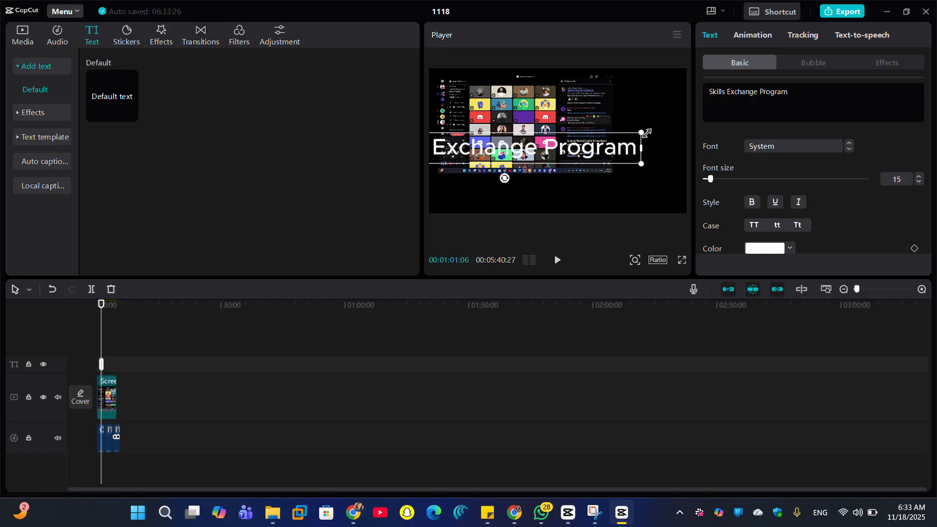
{"action": "left_click_drag", "start_coordinate": [649, 137], "coordinate": [520, 193]}
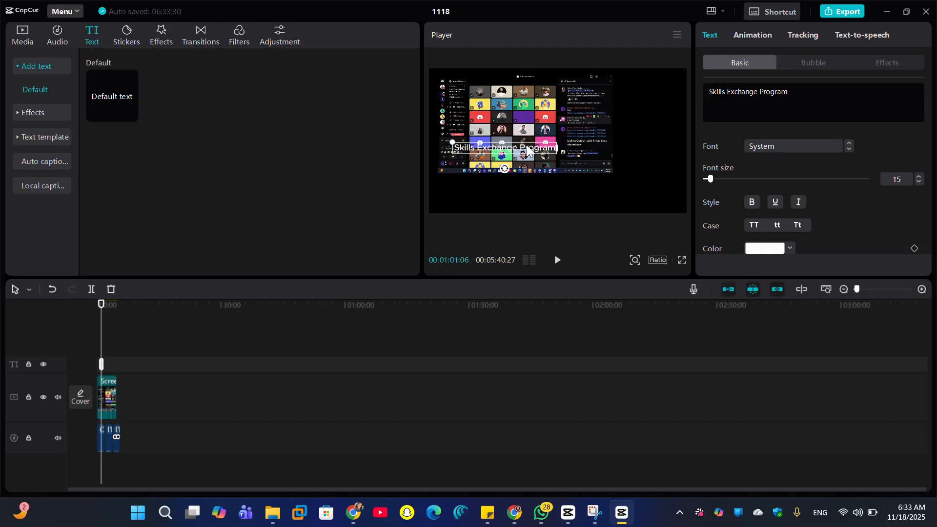
{"action": "left_click_drag", "start_coordinate": [527, 150], "coordinate": [519, 180]}
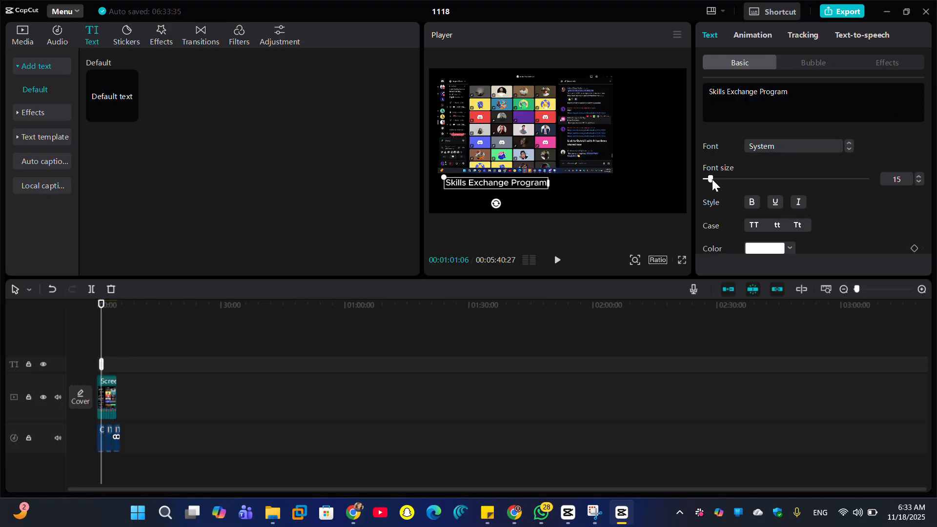
Make the "Skills Exchange Program" title bold.
{"action": "left_click", "coordinate": [755, 208]}
{"action": "scroll", "coordinate": [762, 198], "scroll_direction": "down", "scroll_amount": 10}
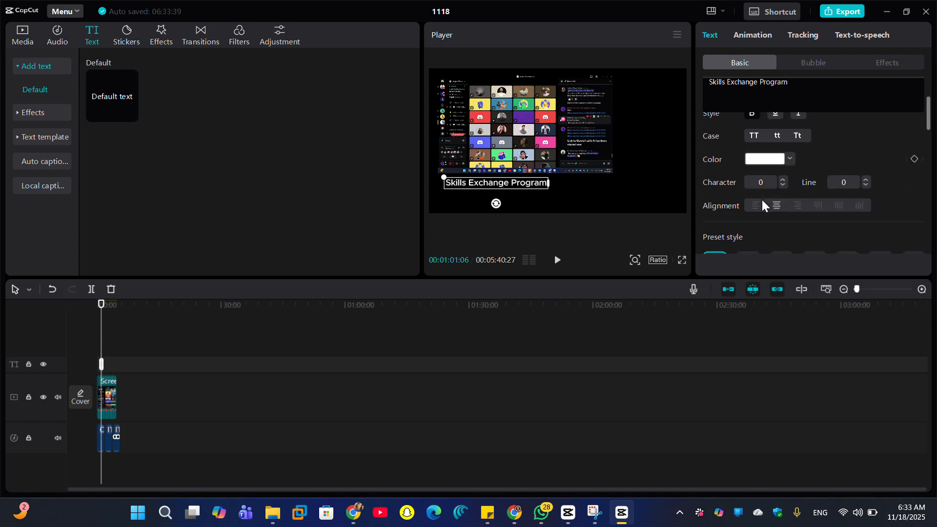
{"action": "scroll", "coordinate": [793, 144], "scroll_direction": "up", "scroll_amount": 9}
{"action": "scroll", "coordinate": [793, 144], "scroll_direction": "down", "scroll_amount": 10}
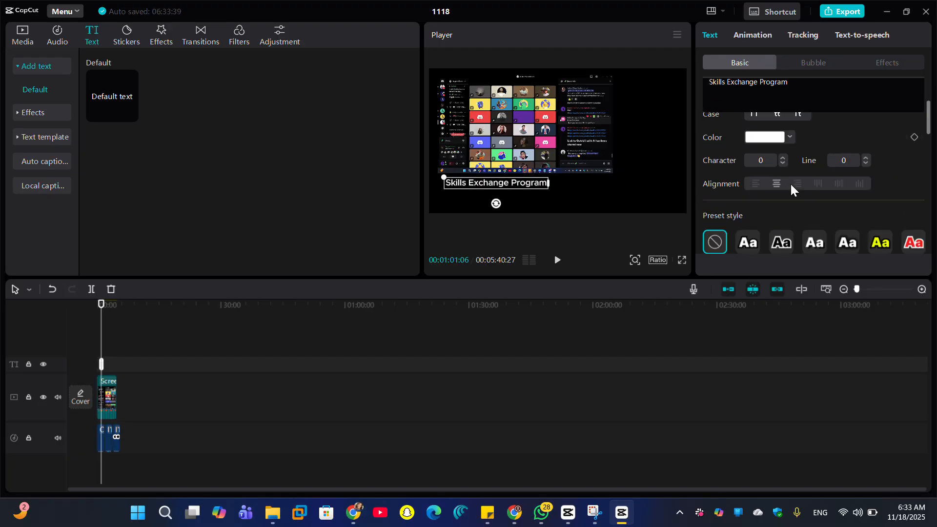
{"action": "scroll", "coordinate": [772, 166], "scroll_direction": "up", "scroll_amount": 3}
{"action": "scroll", "coordinate": [776, 172], "scroll_direction": "up", "scroll_amount": 7}
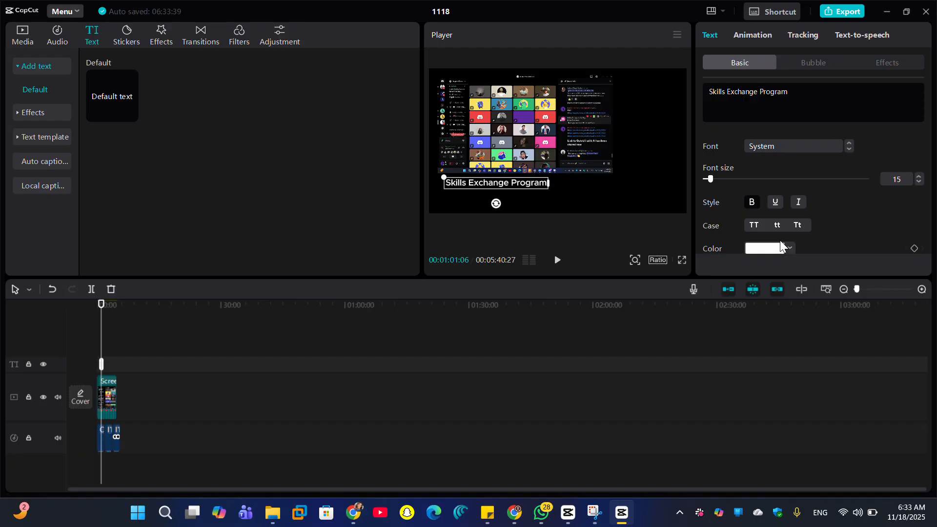
Change the title's text colour to red, hex E81D1D.
{"action": "left_click", "coordinate": [790, 248]}
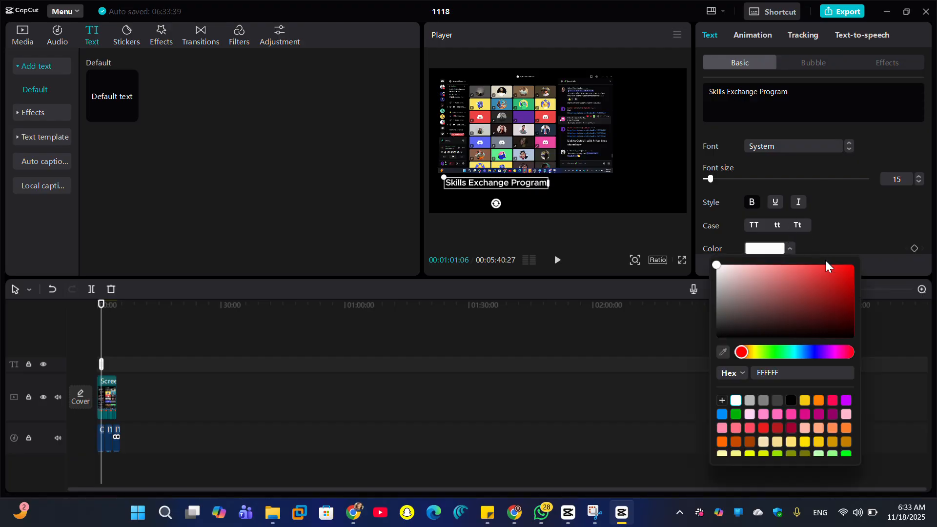
{"action": "left_click", "coordinate": [837, 272]}
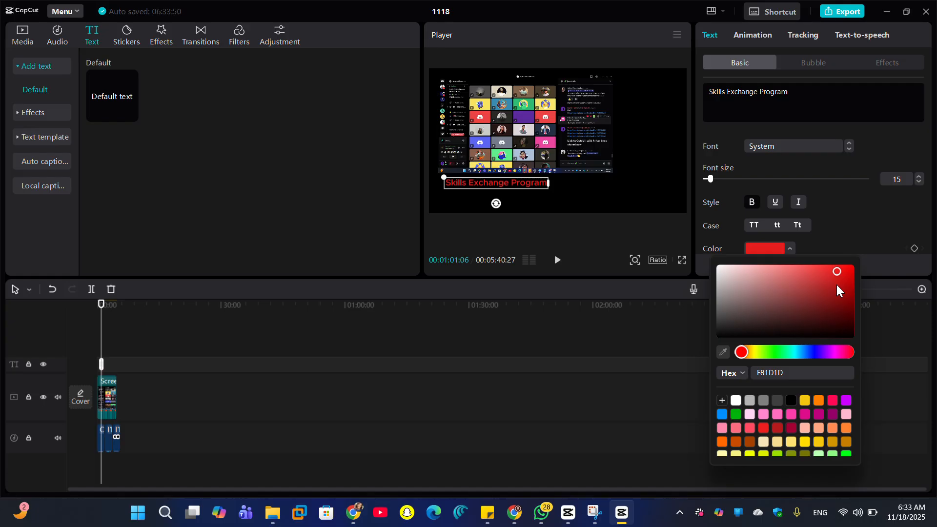
{"action": "left_click", "coordinate": [833, 203]}
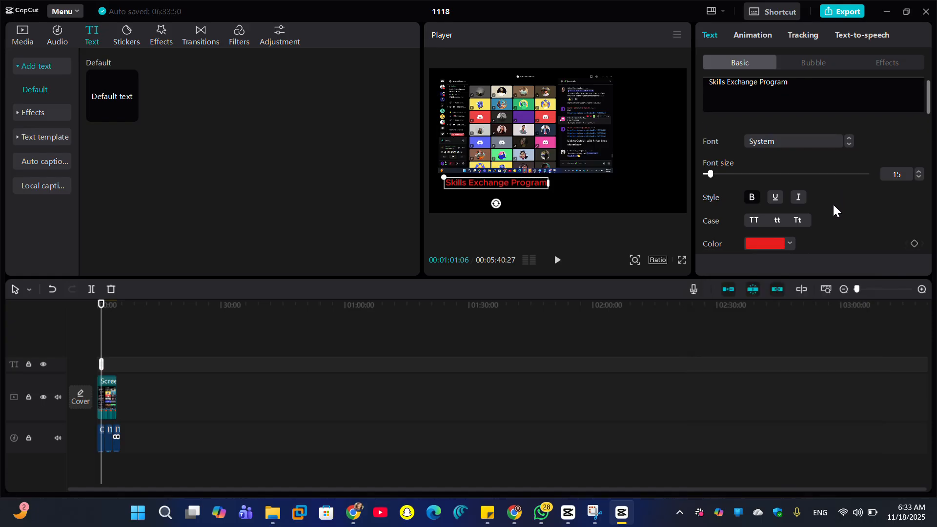
Try several preset styles on the title, including white on a grey background, and apply the glowing yellow-orange one.
{"action": "scroll", "coordinate": [832, 203], "scroll_direction": "down", "scroll_amount": 1}
{"action": "scroll", "coordinate": [833, 203], "scroll_direction": "down", "scroll_amount": 1}
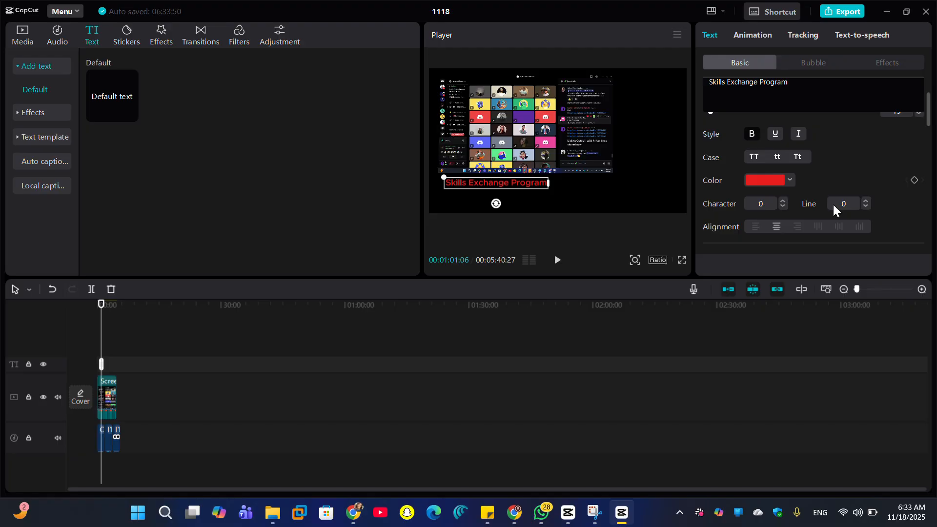
{"action": "scroll", "coordinate": [833, 203], "scroll_direction": "down", "scroll_amount": 3}
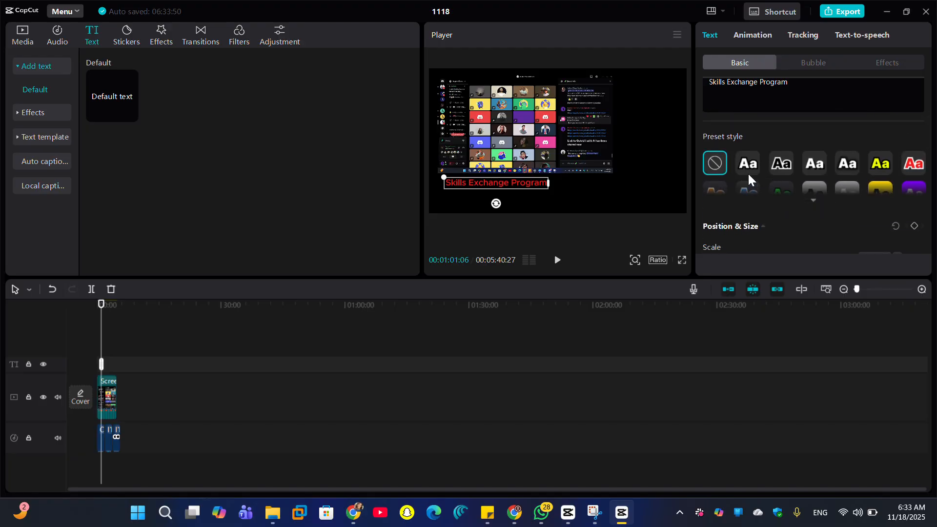
{"action": "left_click", "coordinate": [754, 176]}
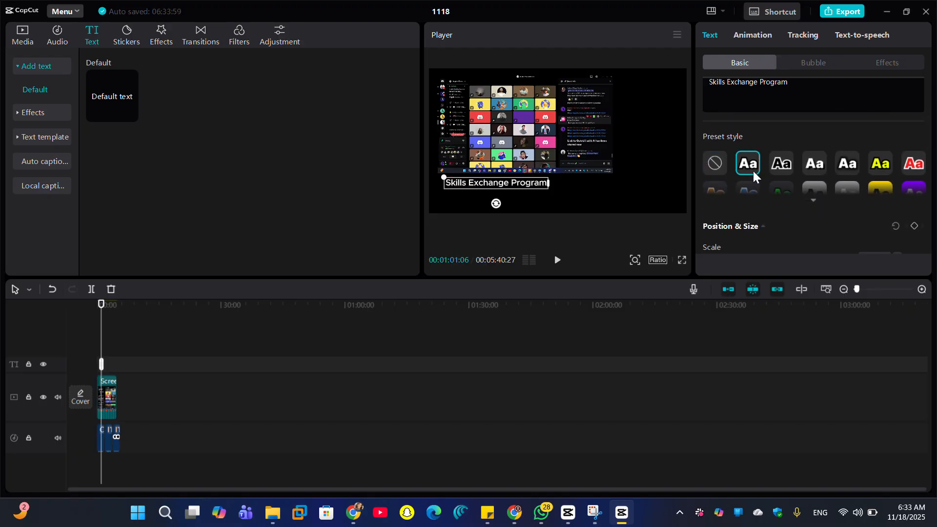
{"action": "left_click", "coordinate": [786, 169]}
{"action": "left_click", "coordinate": [813, 168]}
{"action": "left_click", "coordinate": [853, 172]}
{"action": "left_click", "coordinate": [851, 184]}
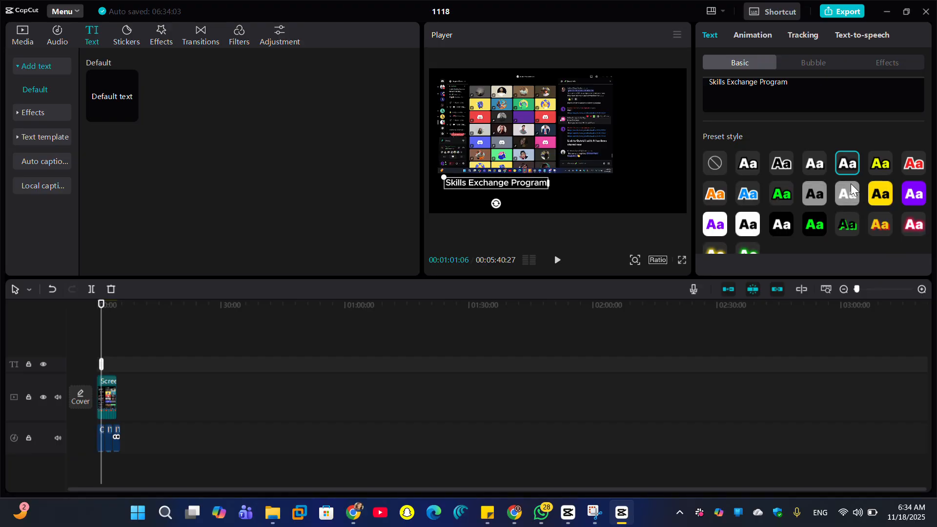
{"action": "left_click", "coordinate": [847, 195]}
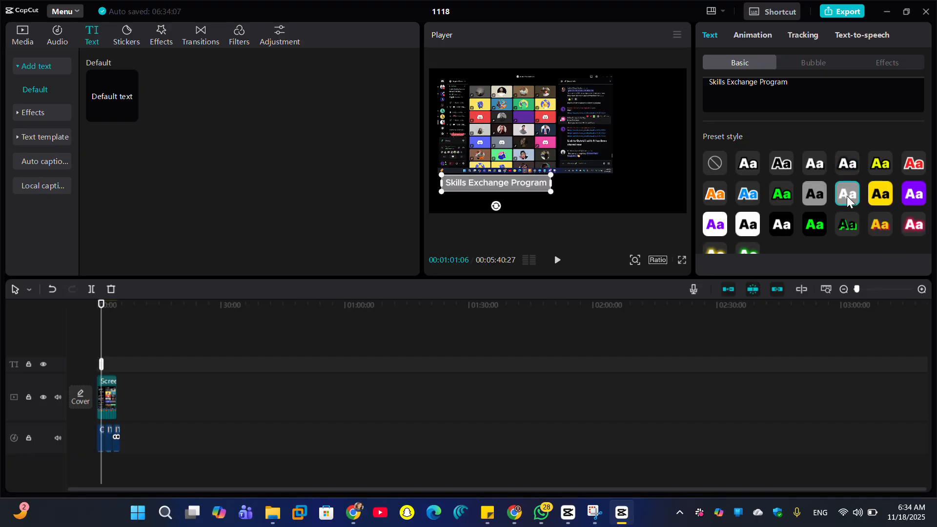
{"action": "left_click", "coordinate": [881, 225]}
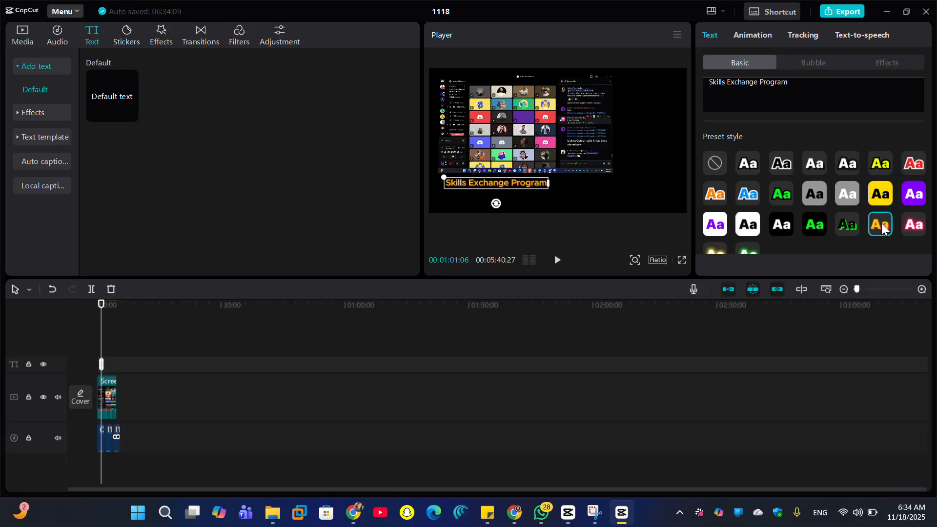
Reduce the title's blend opacity to 28%.
{"action": "scroll", "coordinate": [795, 245], "scroll_direction": "down", "scroll_amount": 6}
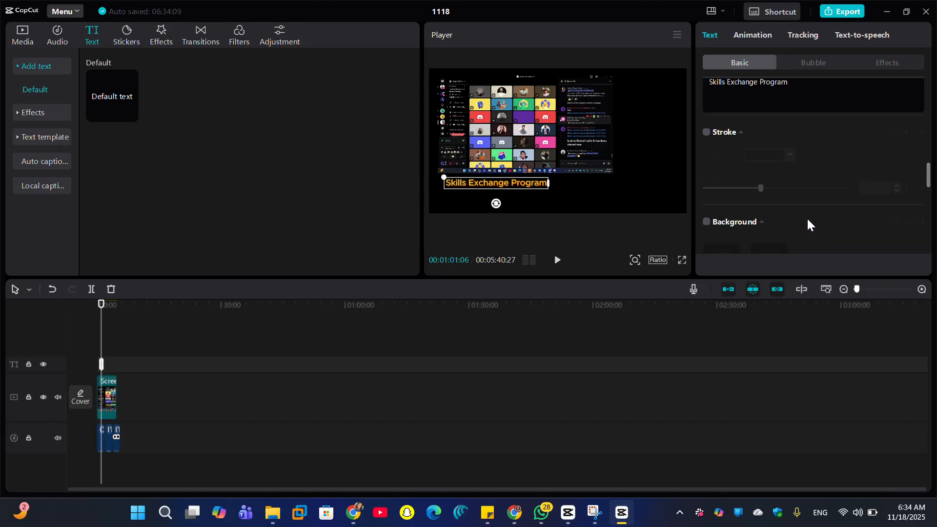
{"action": "scroll", "coordinate": [796, 198], "scroll_direction": "up", "scroll_amount": 6}
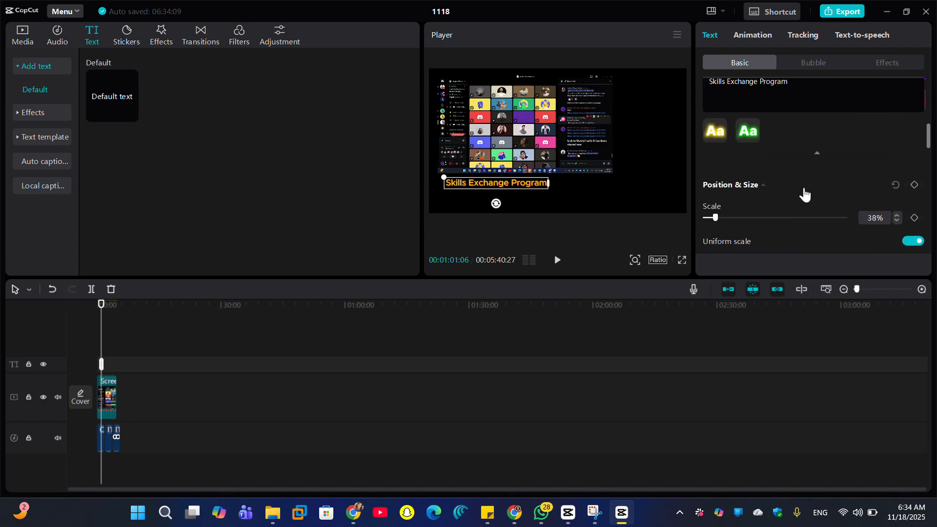
{"action": "scroll", "coordinate": [806, 196], "scroll_direction": "down", "scroll_amount": 4}
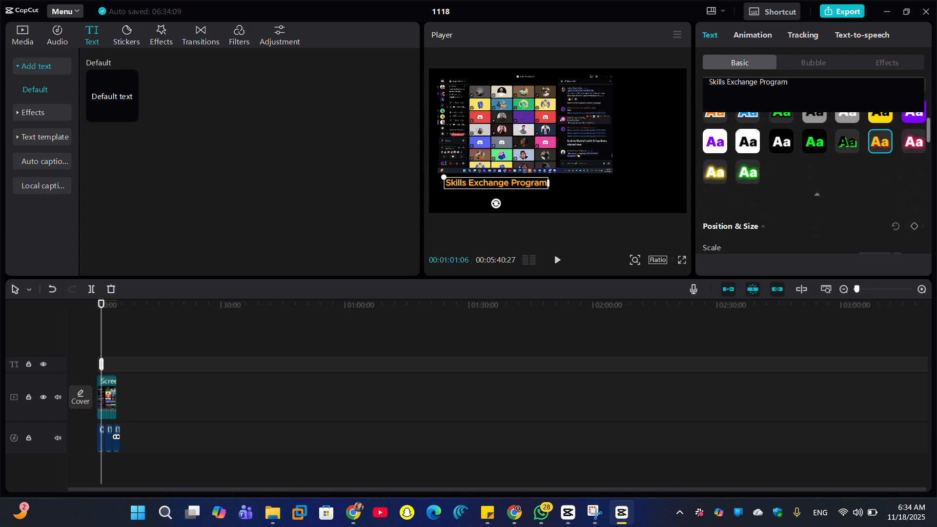
{"action": "scroll", "coordinate": [811, 196], "scroll_direction": "down", "scroll_amount": 1}
{"action": "scroll", "coordinate": [810, 195], "scroll_direction": "up", "scroll_amount": 3}
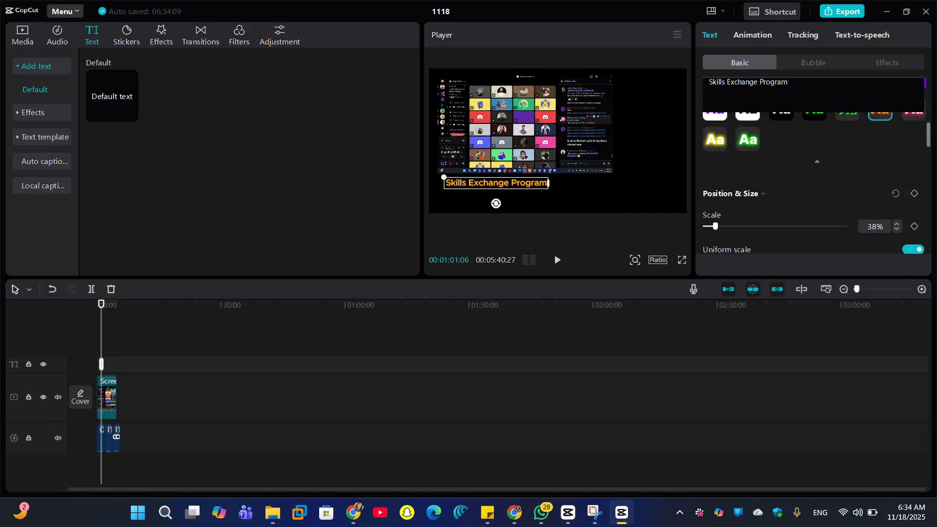
{"action": "scroll", "coordinate": [810, 196], "scroll_direction": "down", "scroll_amount": 3}
{"action": "scroll", "coordinate": [810, 195], "scroll_direction": "down", "scroll_amount": 2}
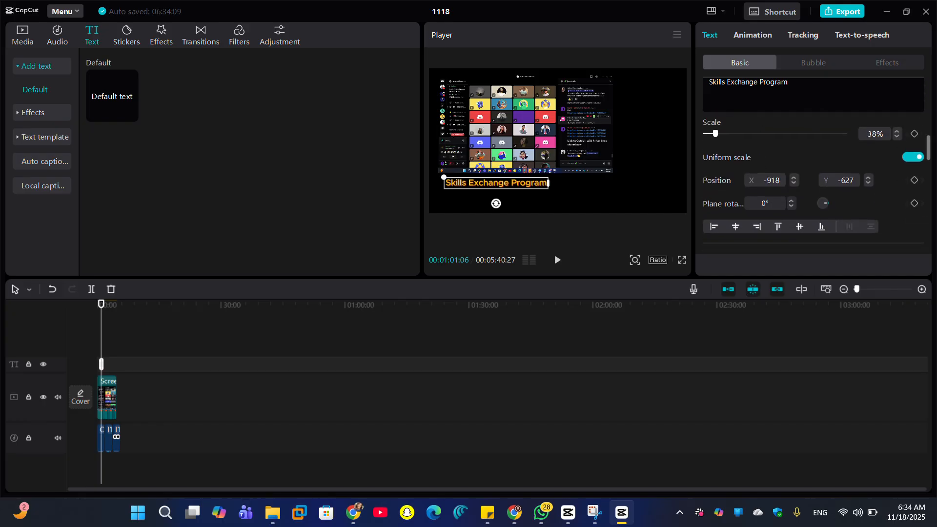
{"action": "scroll", "coordinate": [810, 195], "scroll_direction": "down", "scroll_amount": 3}
{"action": "scroll", "coordinate": [810, 195], "scroll_direction": "up", "scroll_amount": 1}
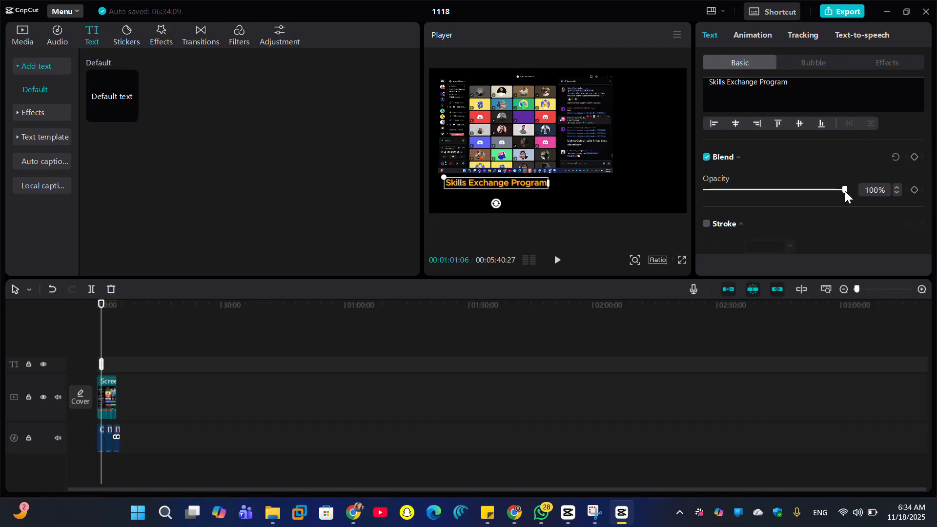
{"action": "left_click_drag", "start_coordinate": [844, 192], "coordinate": [746, 215]}
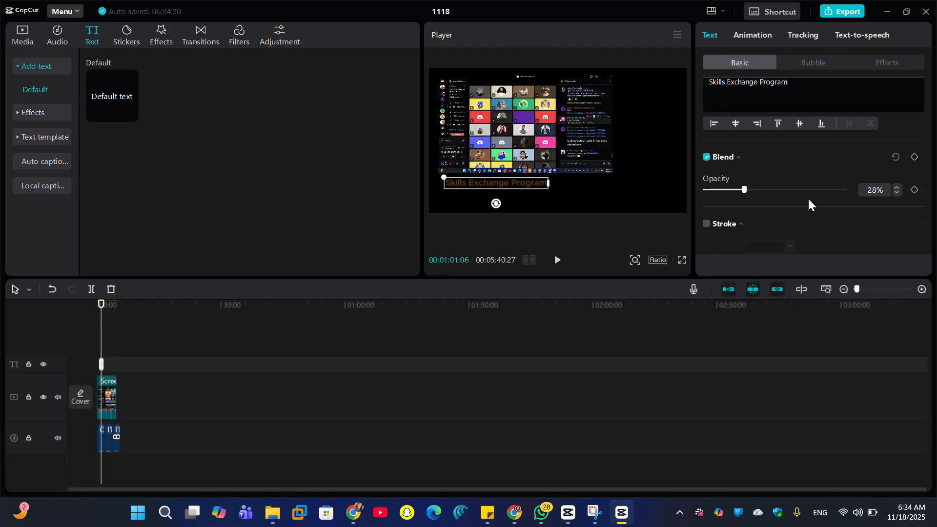
{"action": "scroll", "coordinate": [807, 198], "scroll_direction": "down", "scroll_amount": 3}
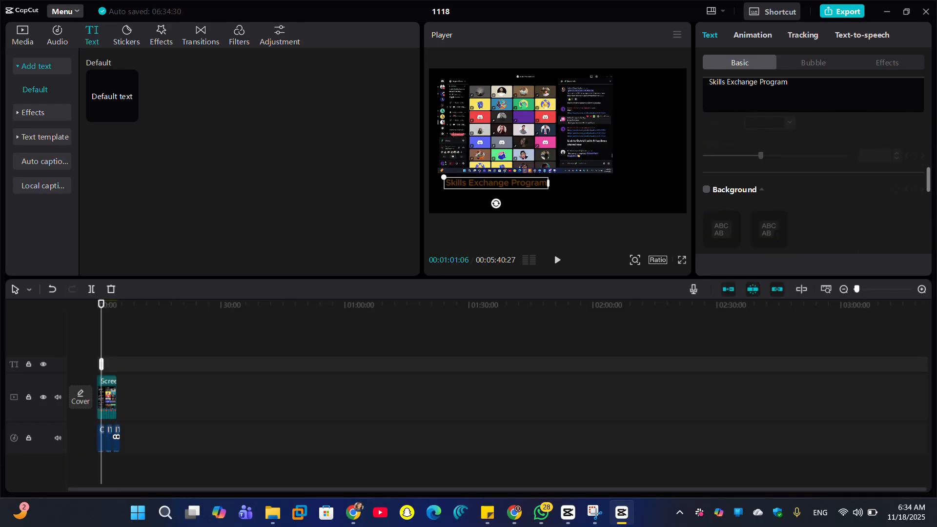
Look through the title's remaining basic text settings, from Background through Glow and Shadow to Curve.
{"action": "scroll", "coordinate": [807, 197], "scroll_direction": "down", "scroll_amount": 3}
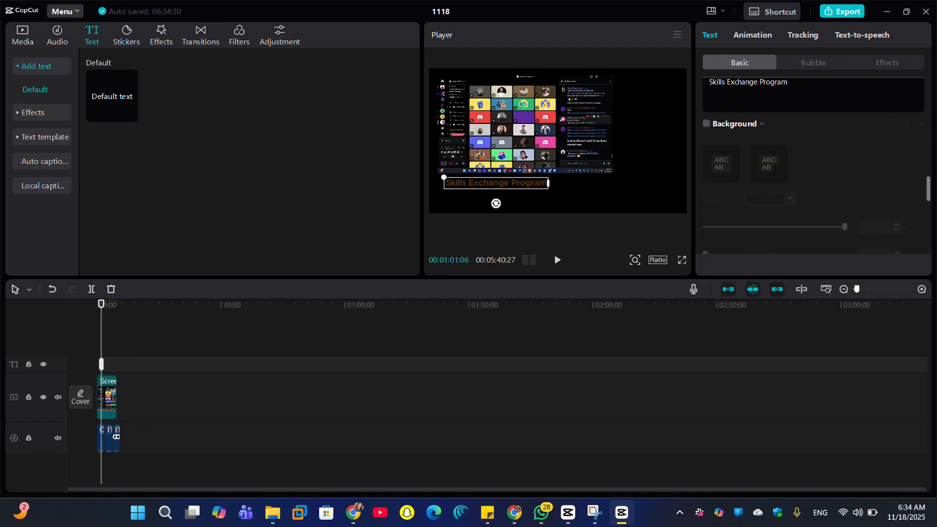
{"action": "scroll", "coordinate": [807, 197], "scroll_direction": "down", "scroll_amount": 4}
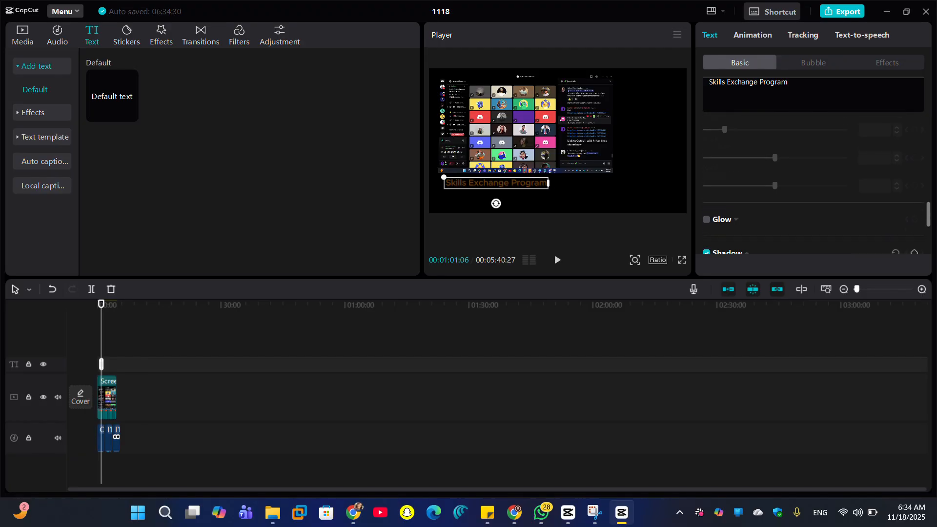
{"action": "scroll", "coordinate": [808, 197], "scroll_direction": "down", "scroll_amount": 3}
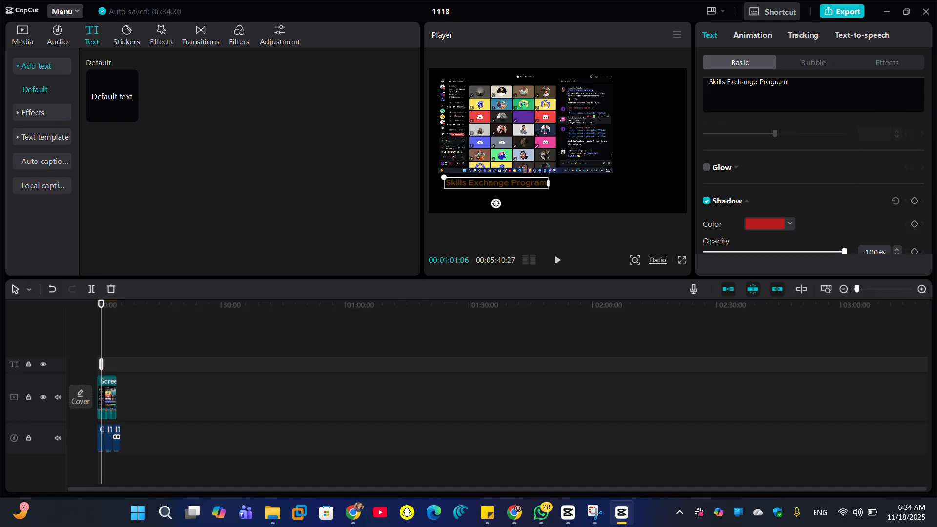
{"action": "scroll", "coordinate": [807, 197], "scroll_direction": "down", "scroll_amount": 1}
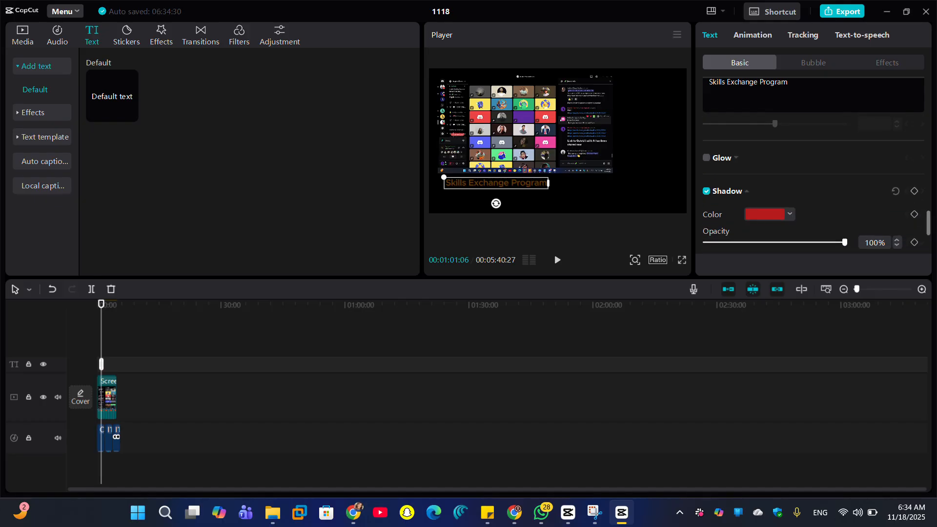
{"action": "scroll", "coordinate": [807, 198], "scroll_direction": "down", "scroll_amount": 1}
{"action": "scroll", "coordinate": [807, 197], "scroll_direction": "down", "scroll_amount": 3}
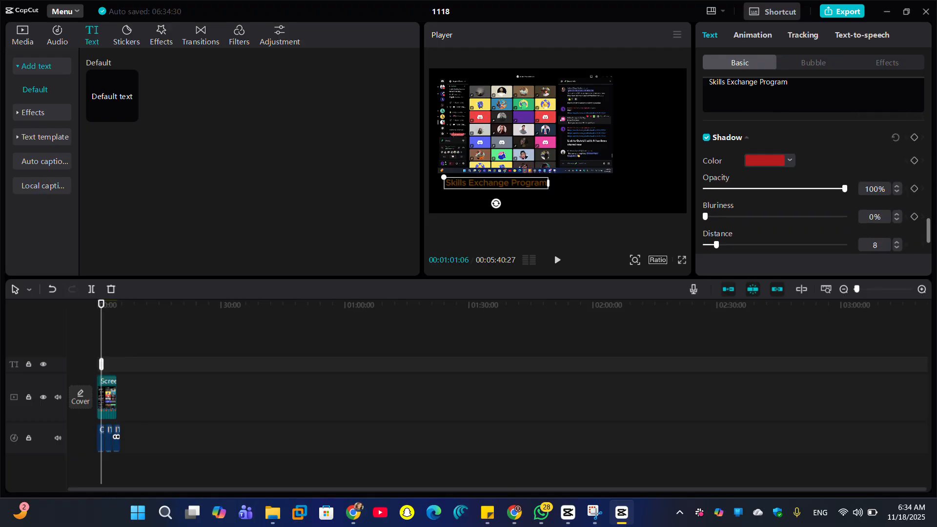
{"action": "scroll", "coordinate": [807, 197], "scroll_direction": "down", "scroll_amount": 3}
{"action": "scroll", "coordinate": [807, 198], "scroll_direction": "up", "scroll_amount": 3}
{"action": "scroll", "coordinate": [808, 197], "scroll_direction": "down", "scroll_amount": 3}
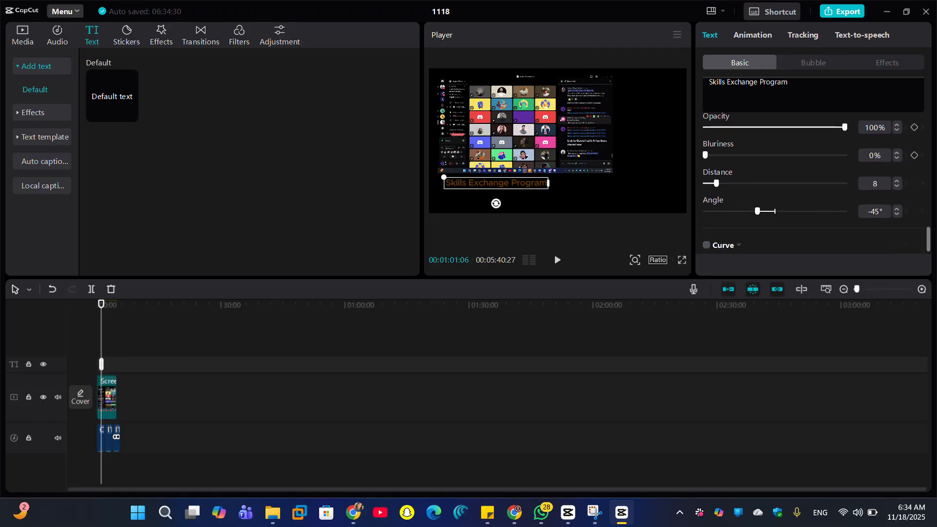
{"action": "scroll", "coordinate": [807, 197], "scroll_direction": "down", "scroll_amount": 1}
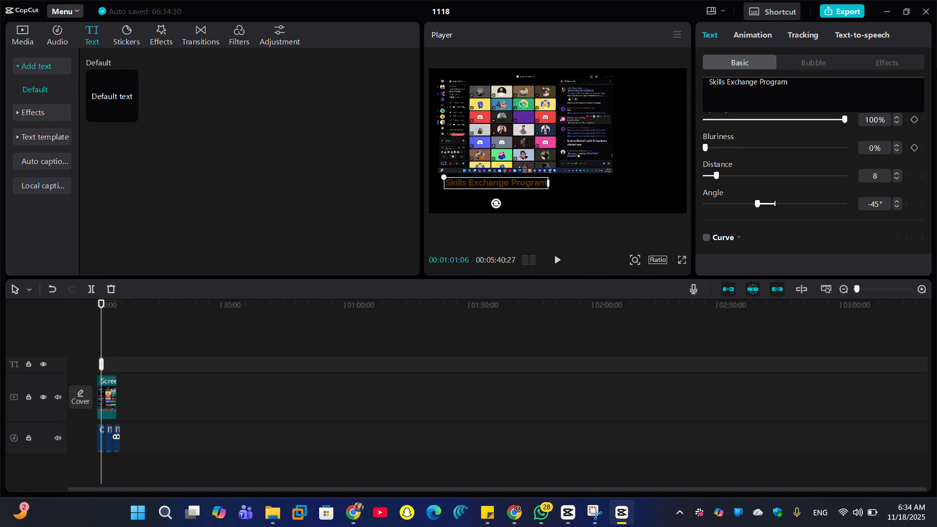
Show the Bubble styles available for the "Skills Exchange Program" title.
{"action": "left_click", "coordinate": [804, 60]}
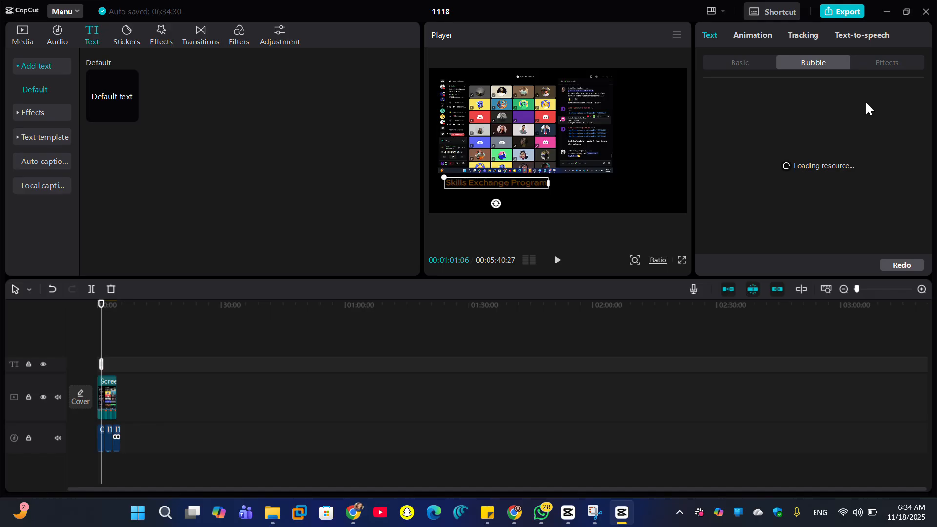